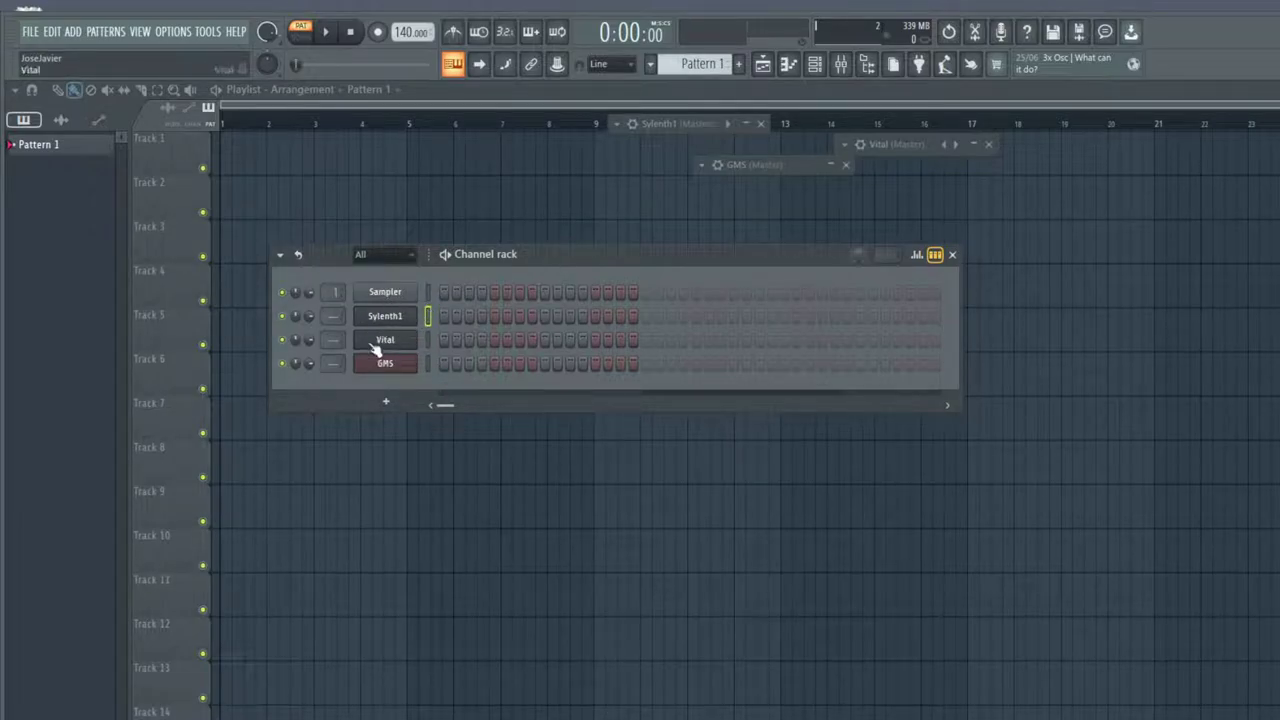
# Open the Sylenth1 channel's synth window to examine its preset and close it again
pyautogui.click(392, 318)
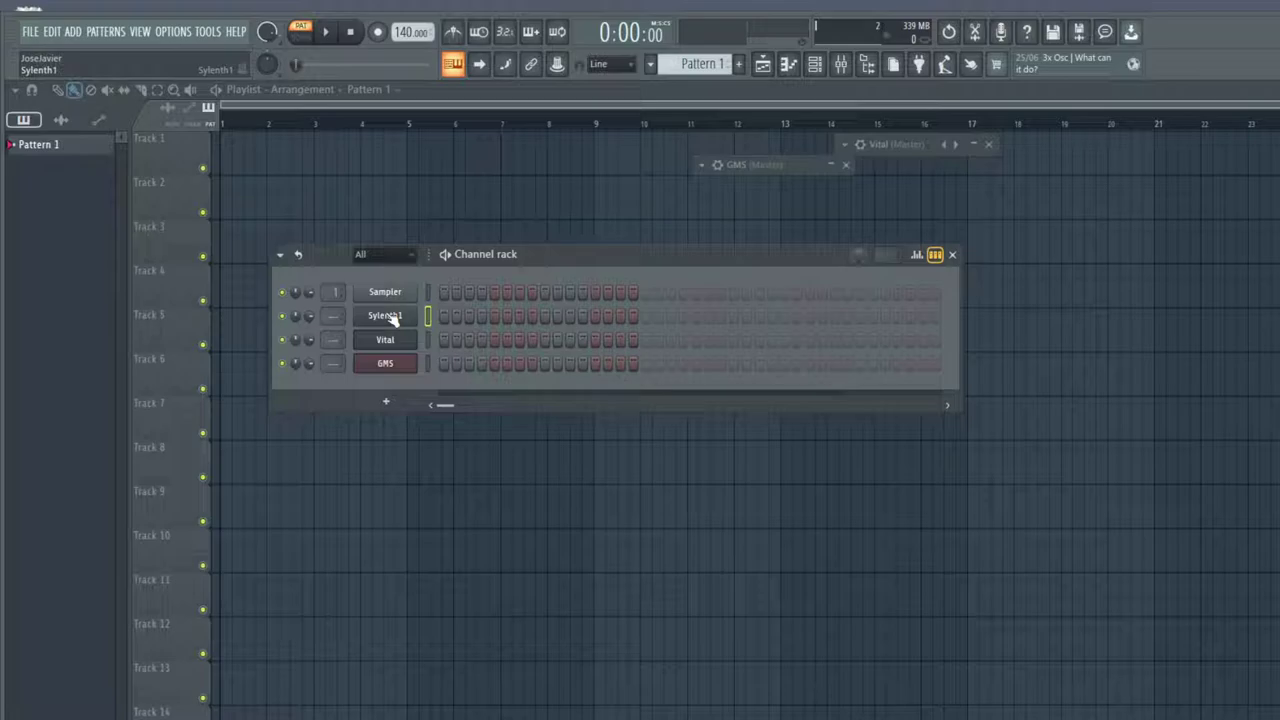
pyautogui.click(745, 123)
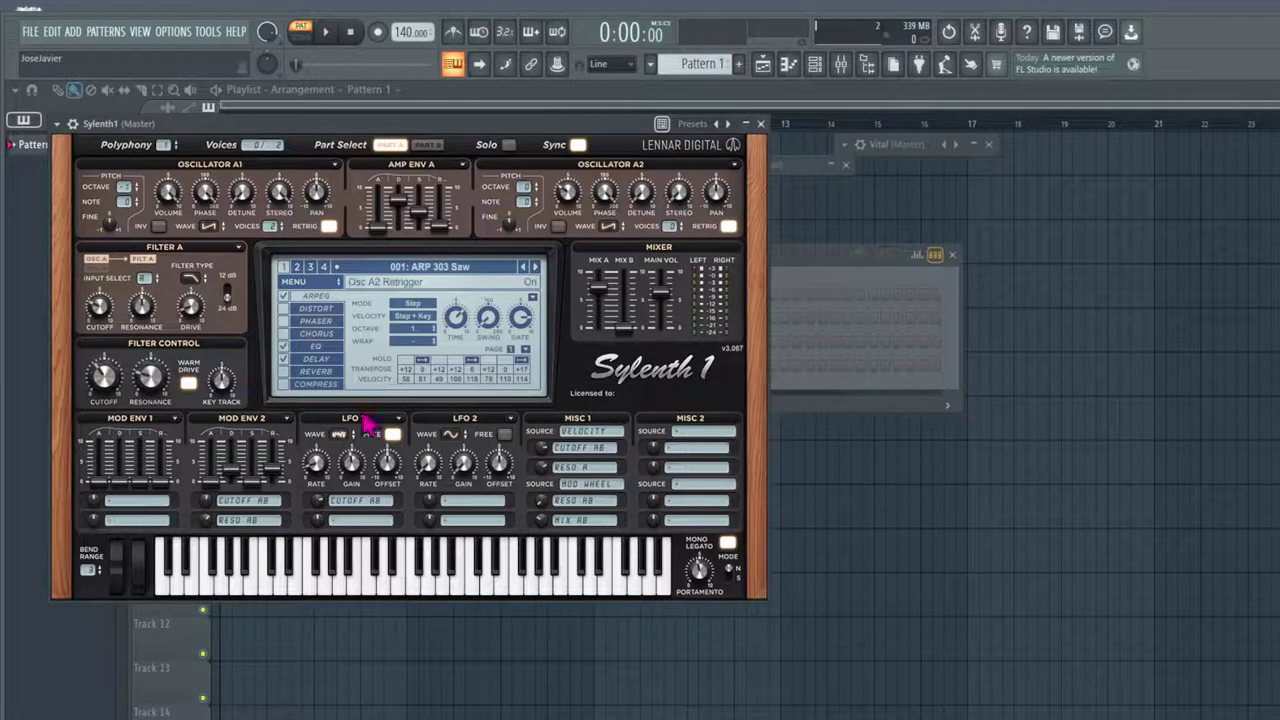
pyautogui.click(780, 127)
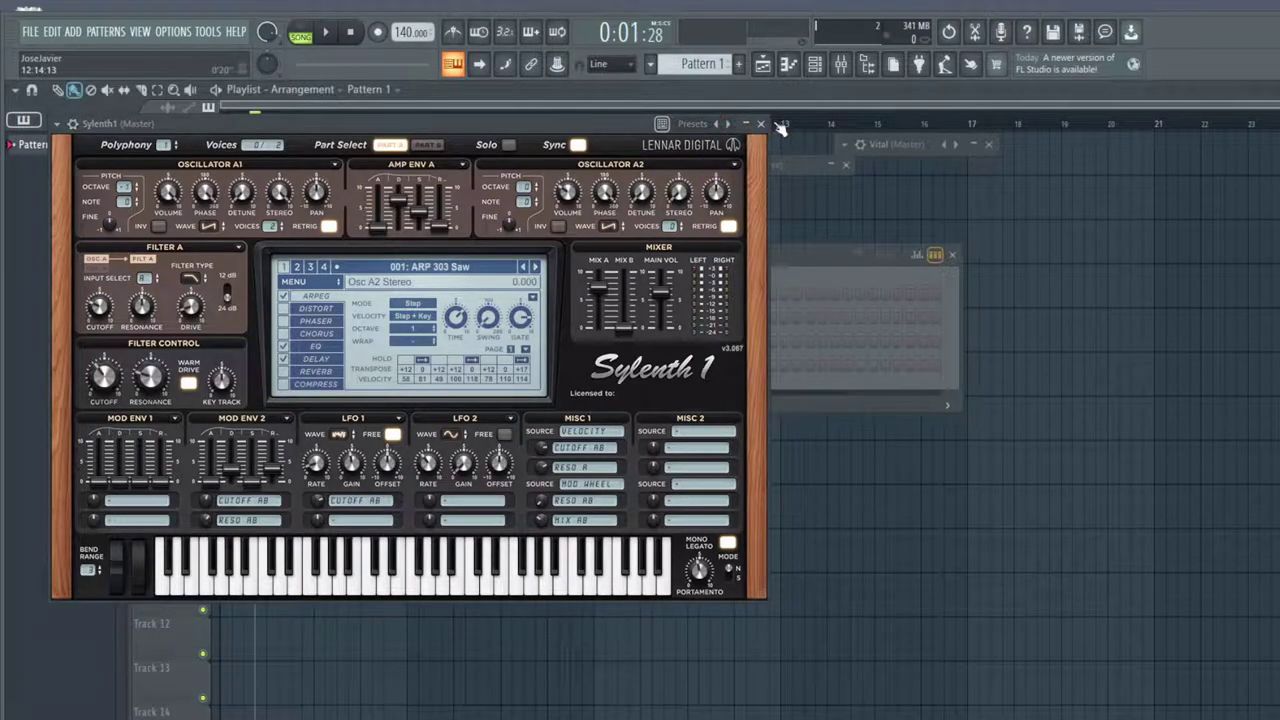
pyautogui.click(762, 124)
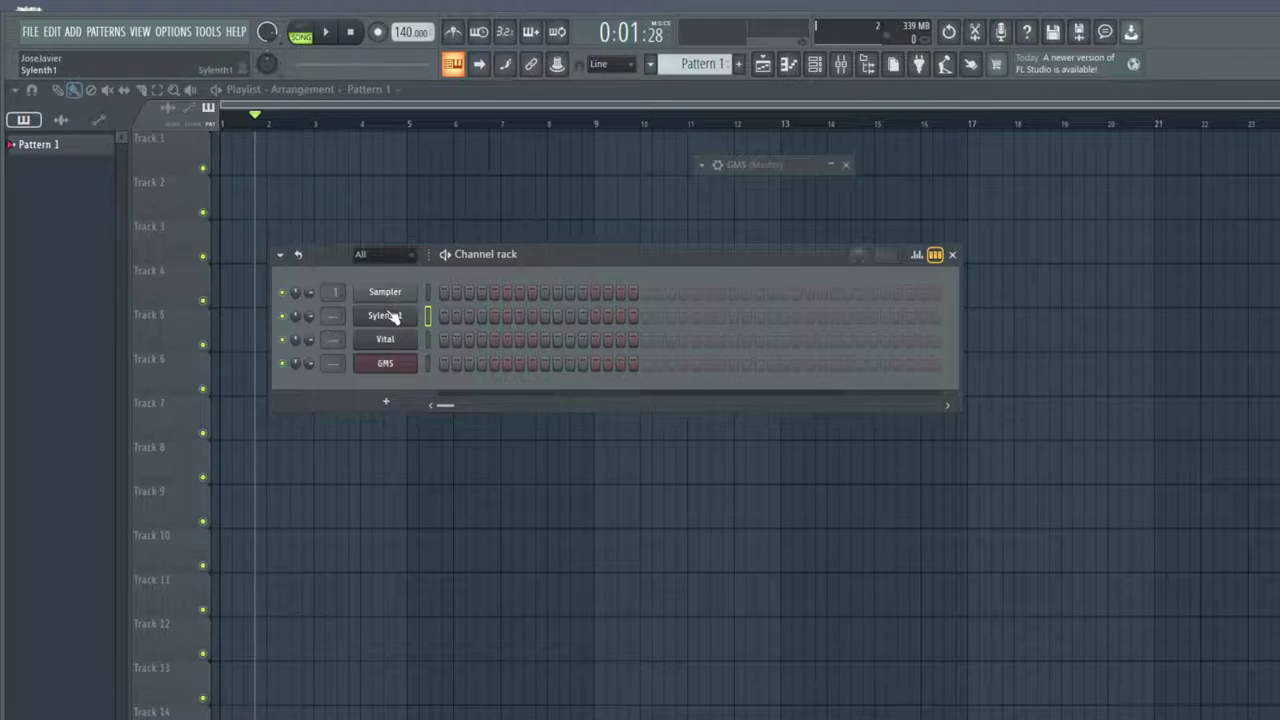
# Add a Layer channel to the channel rack and move its settings window clear of the rack
pyautogui.click(393, 402)
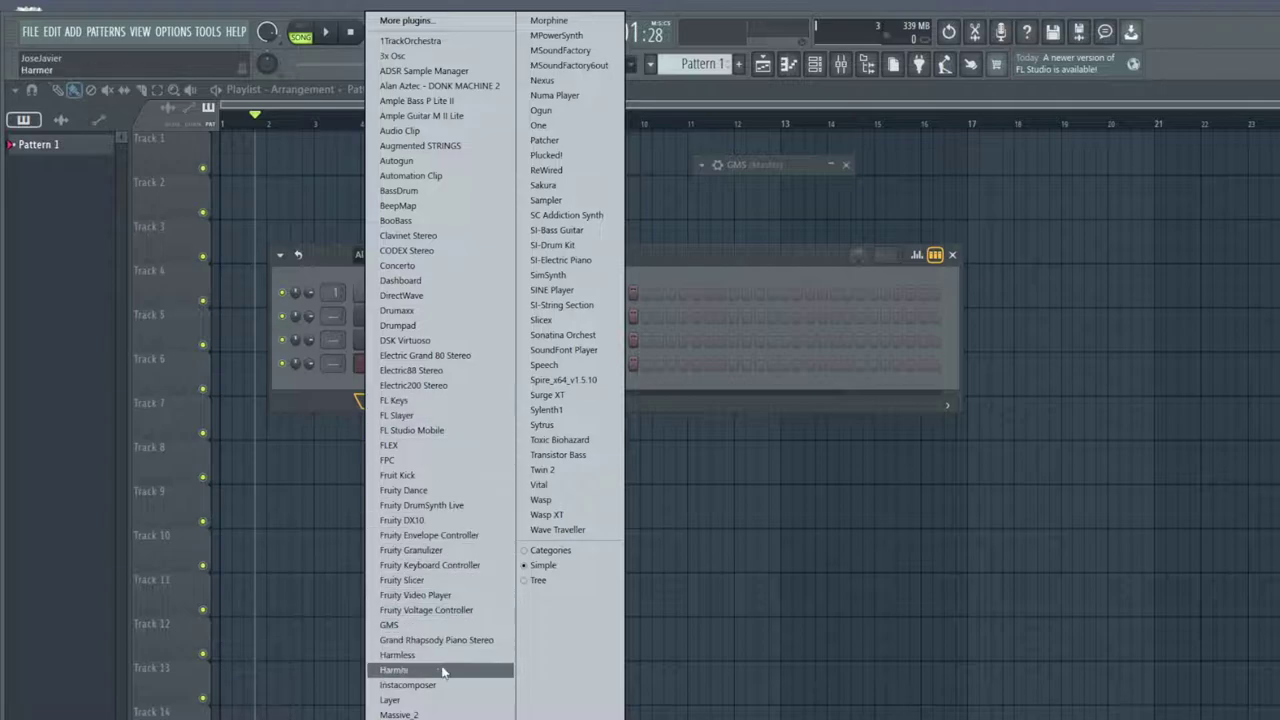
pyautogui.click(437, 700)
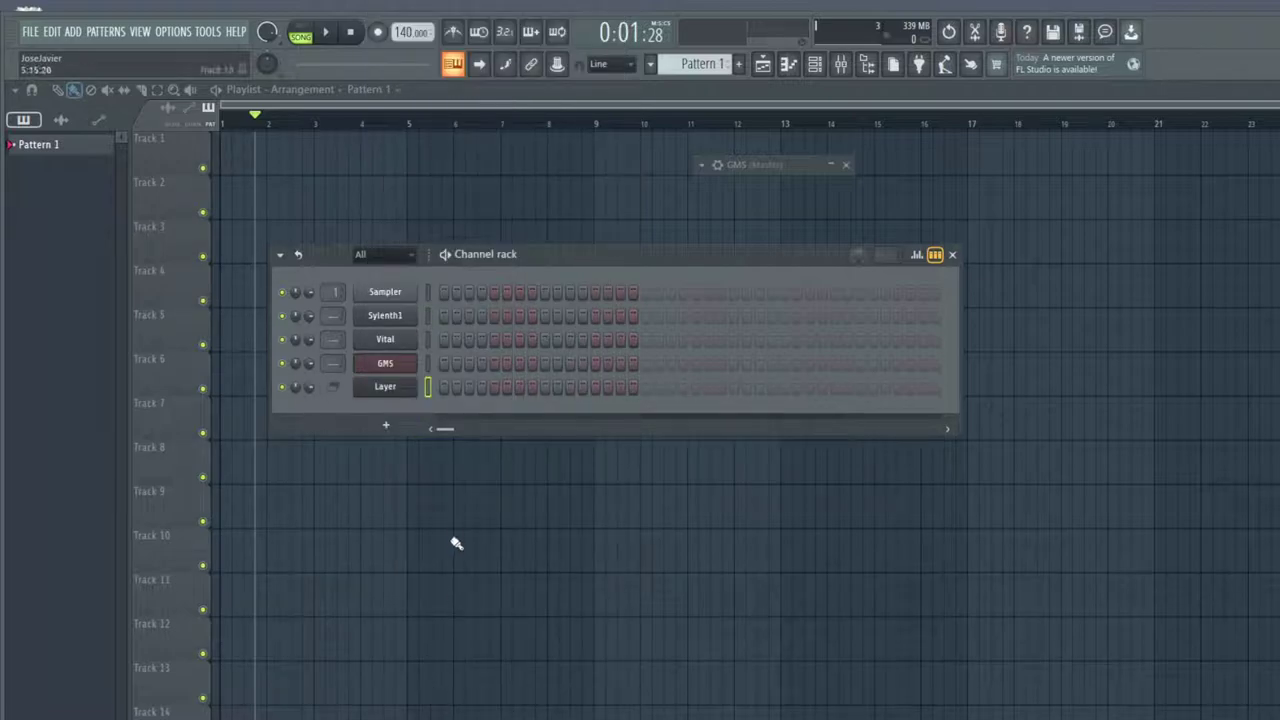
pyautogui.click(388, 387)
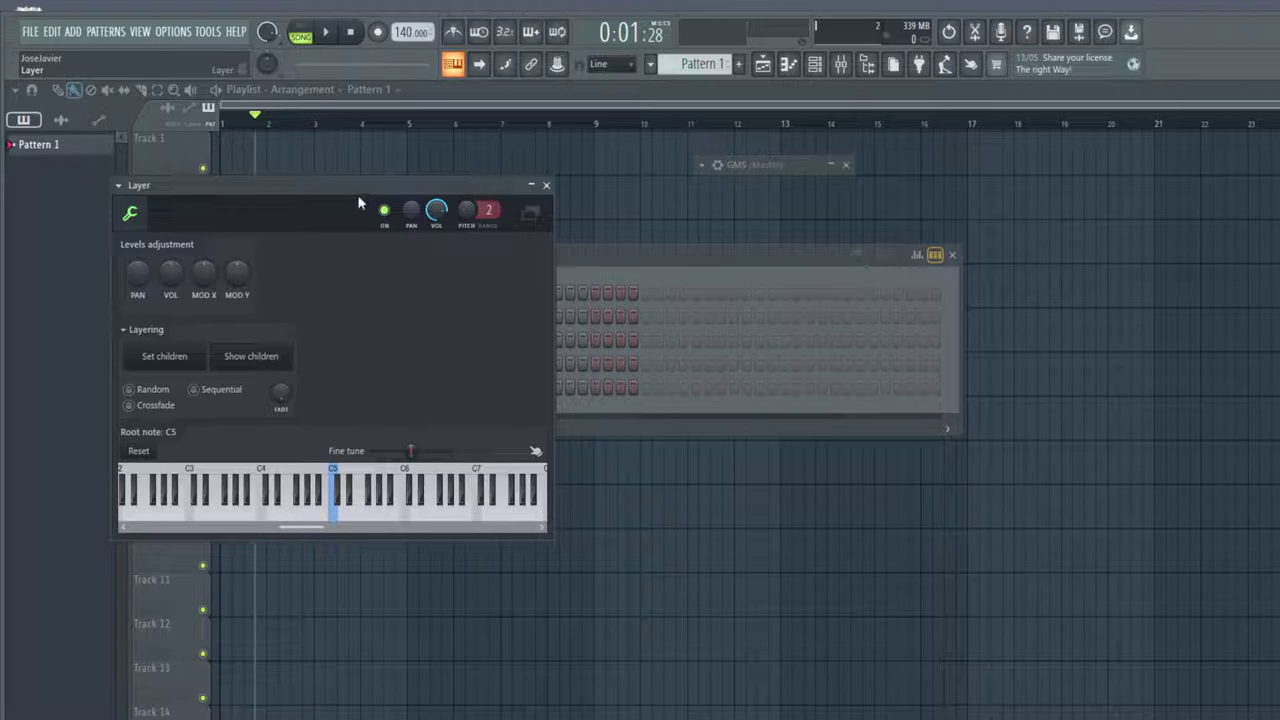
pyautogui.moveTo(340, 186); pyautogui.dragTo(1025, 291)
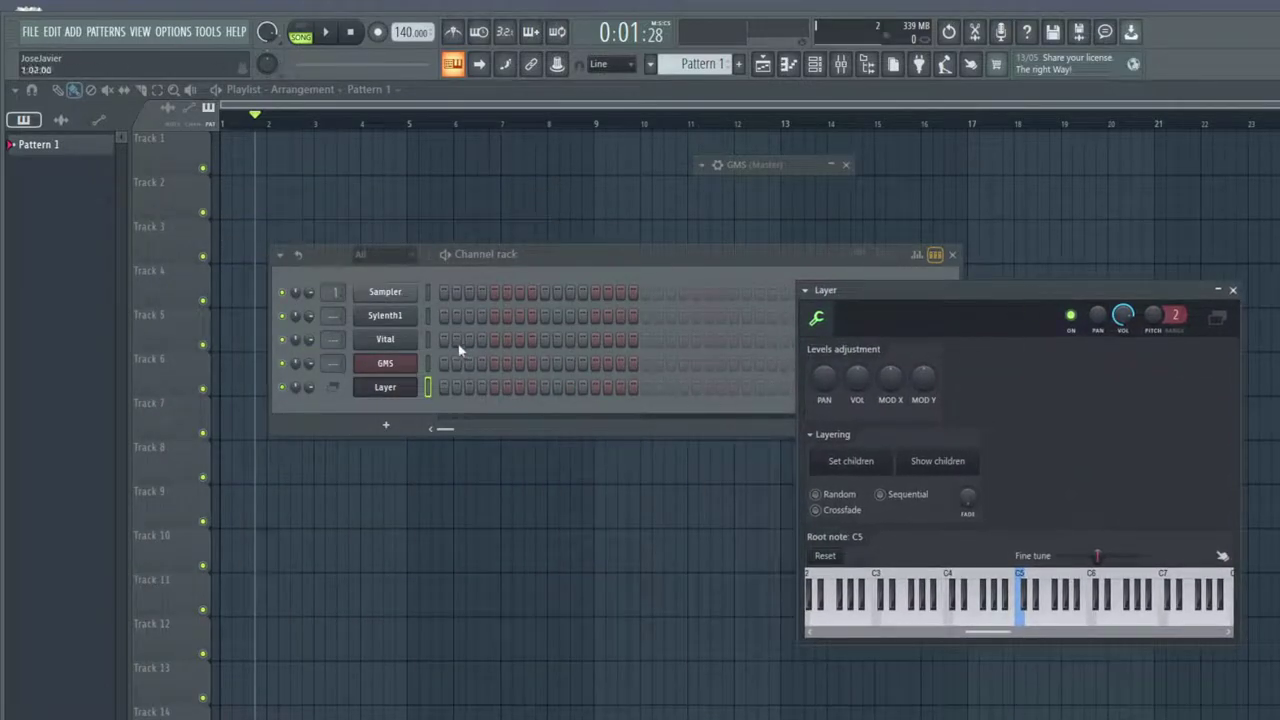
# Set the Sylenth1, Vital and GMS channels as children of the Layer channel and audition notes on its keyboard
pyautogui.click(425, 318)
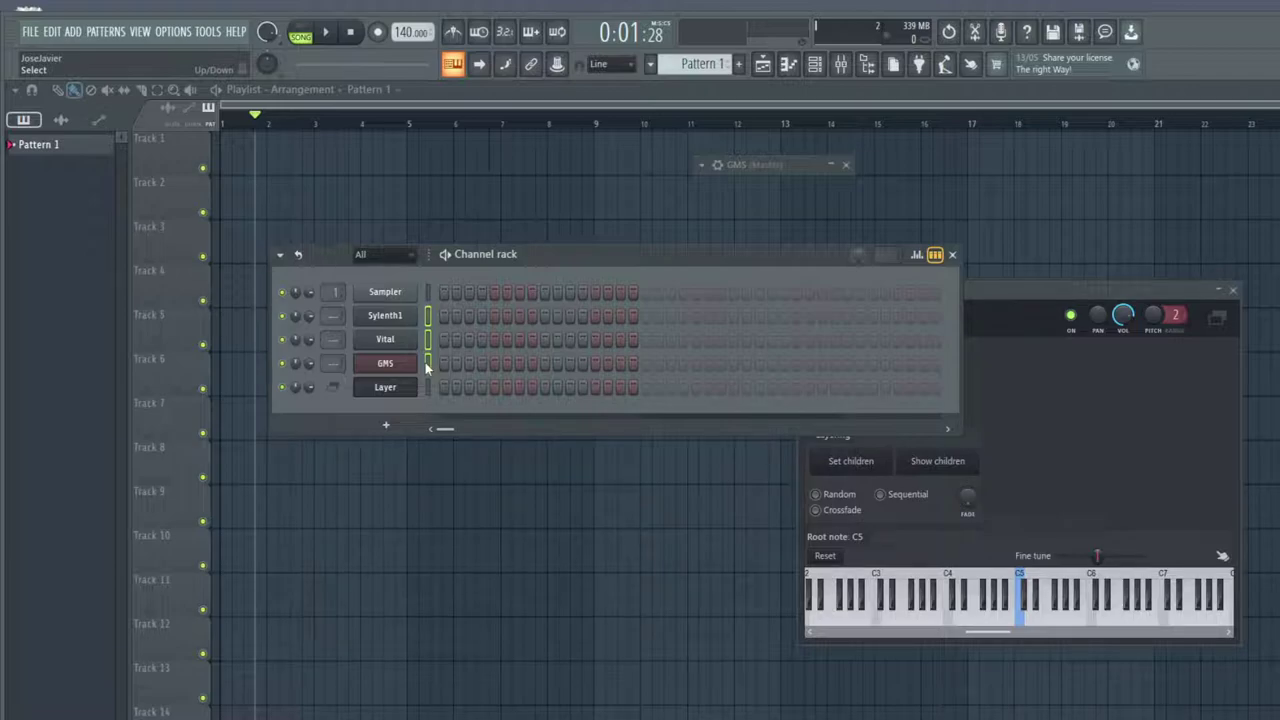
pyautogui.click(427, 360)
pyautogui.moveTo(984, 296); pyautogui.dragTo(1141, 305)
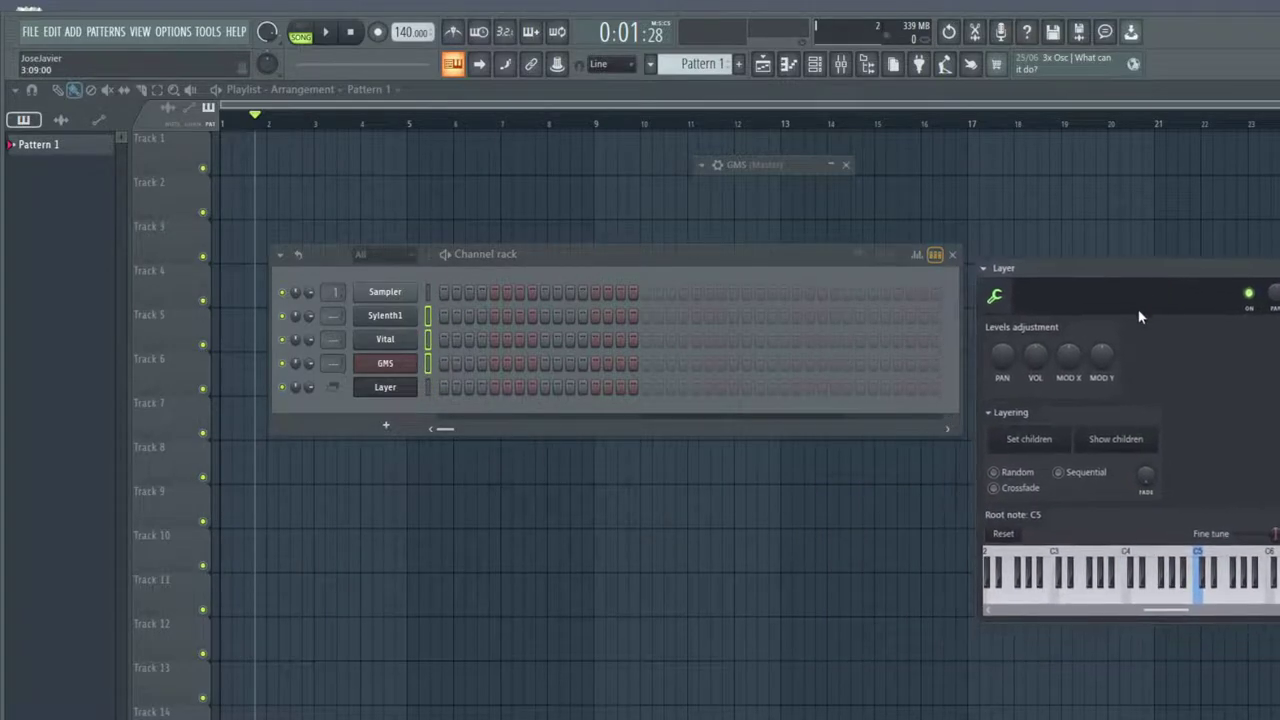
pyautogui.click(1038, 446)
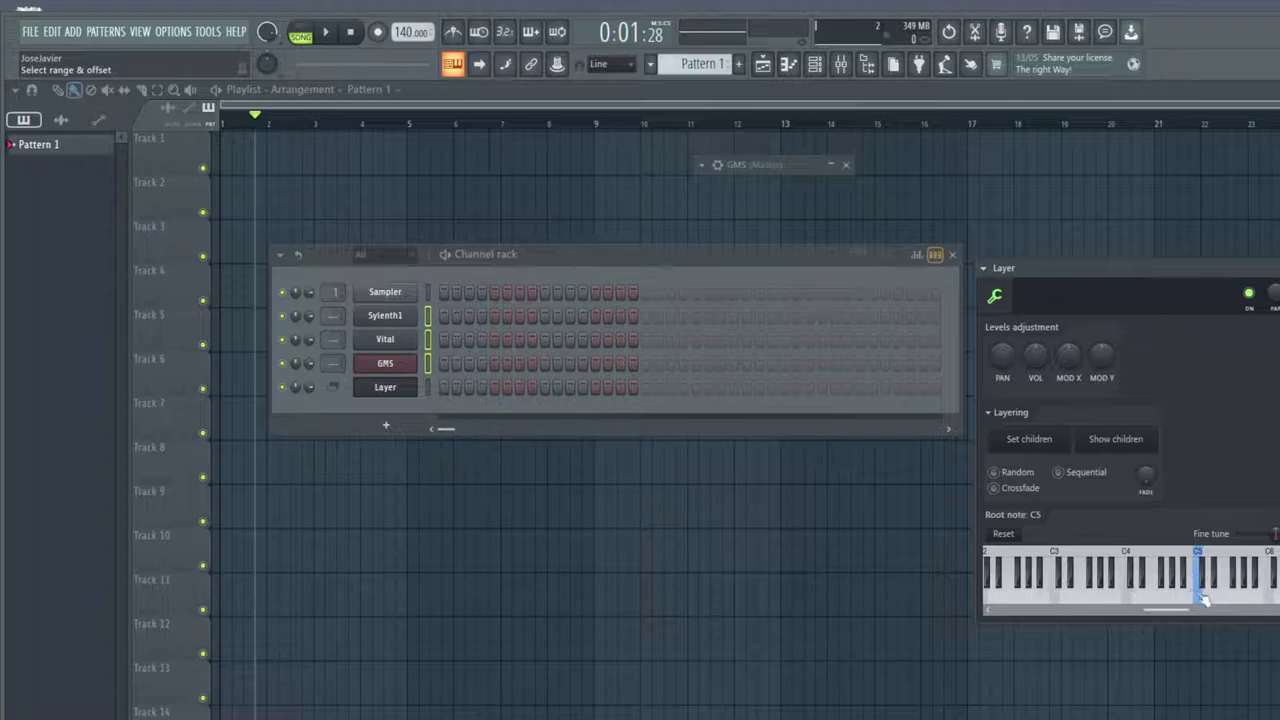
pyautogui.click(1127, 583)
pyautogui.click(1186, 585)
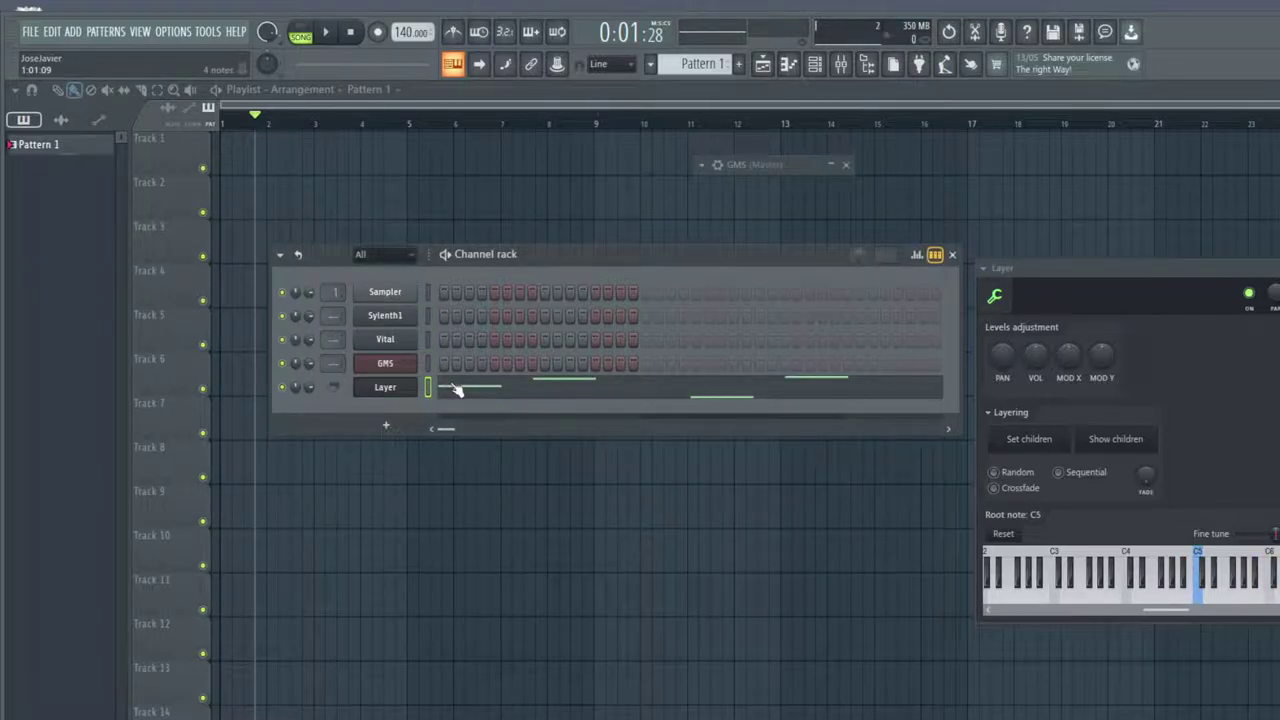
# Place Pattern 1 at the start of Track 1 and play the arrangement to hear the Layer channel's notes
pyautogui.click(500, 393)
pyautogui.click(335, 37)
pyautogui.click(262, 139)
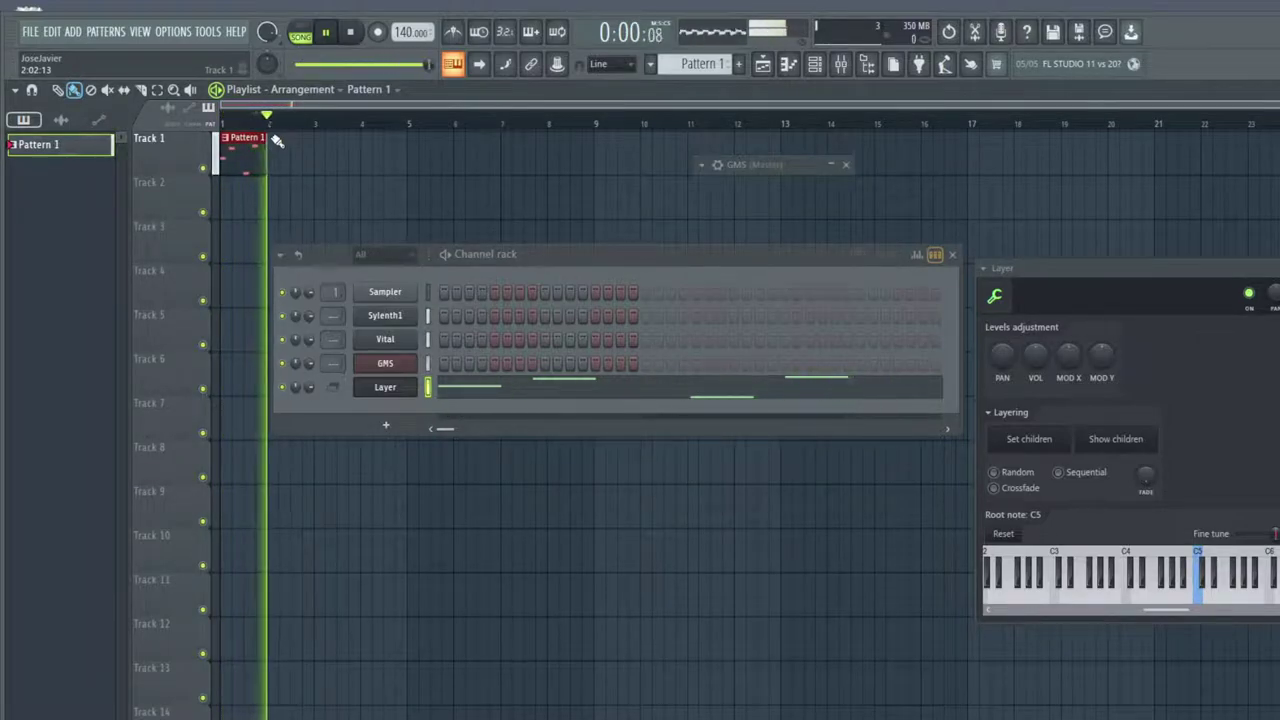
pyautogui.press('space')
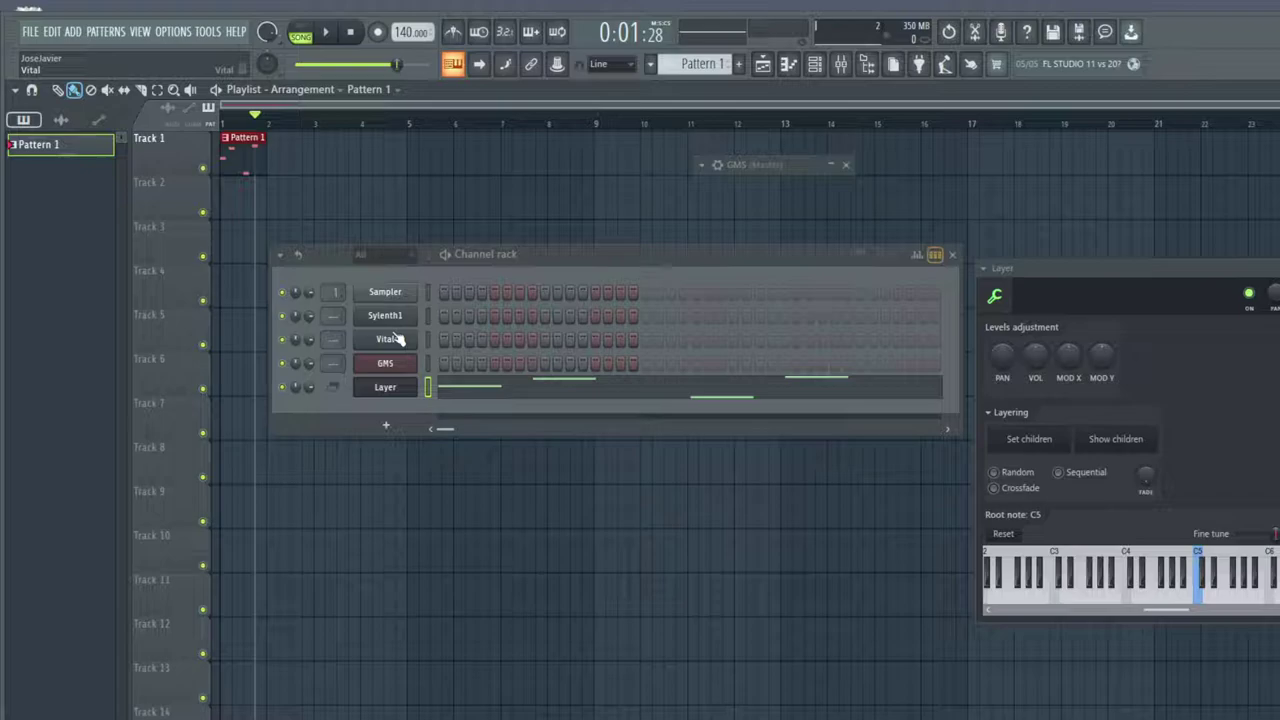
# Start saving the Layer channel's state and create a folder named "Presets Layer" inside Channel presets
pyautogui.click(396, 389)
pyautogui.click(985, 270)
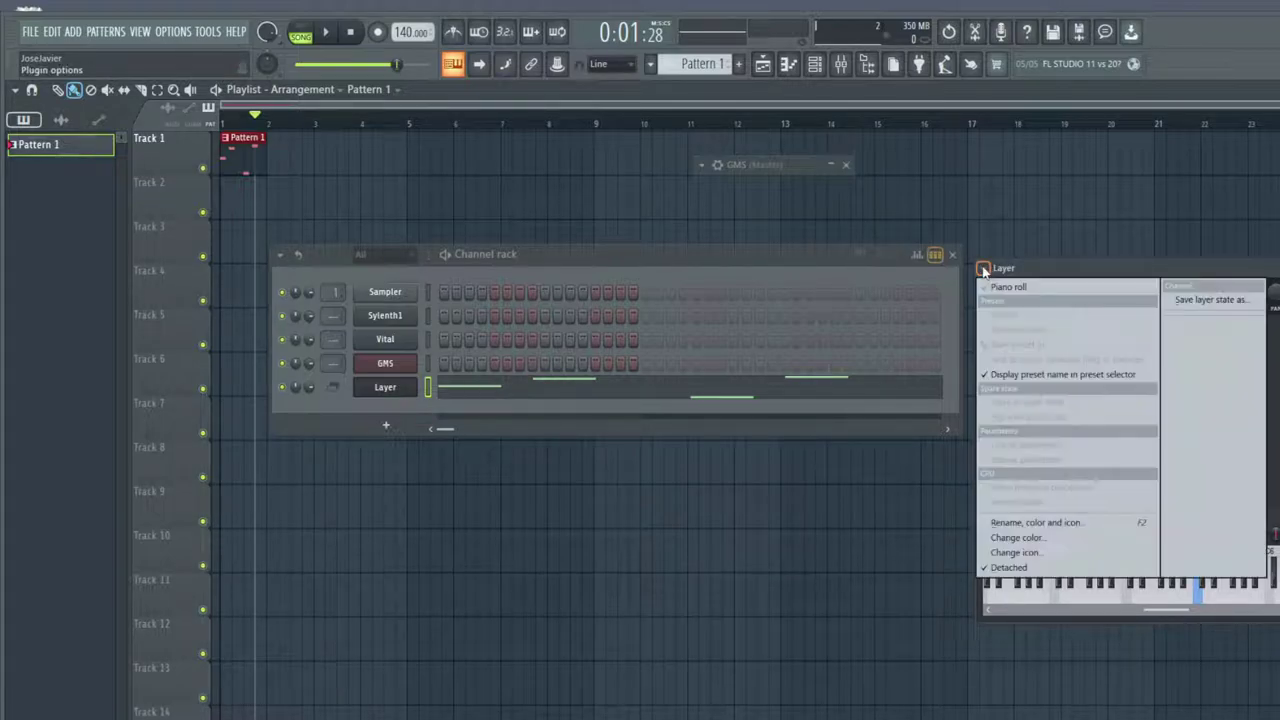
pyautogui.click(1231, 302)
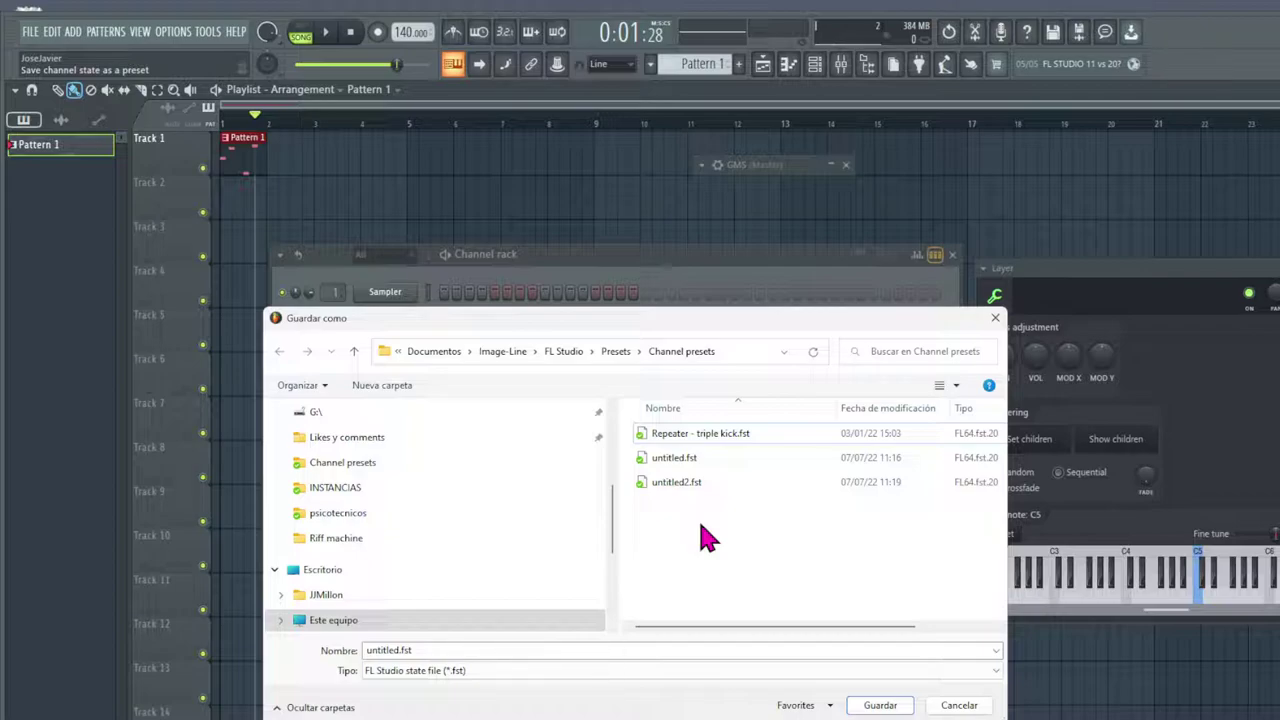
pyautogui.rightClick(712, 532)
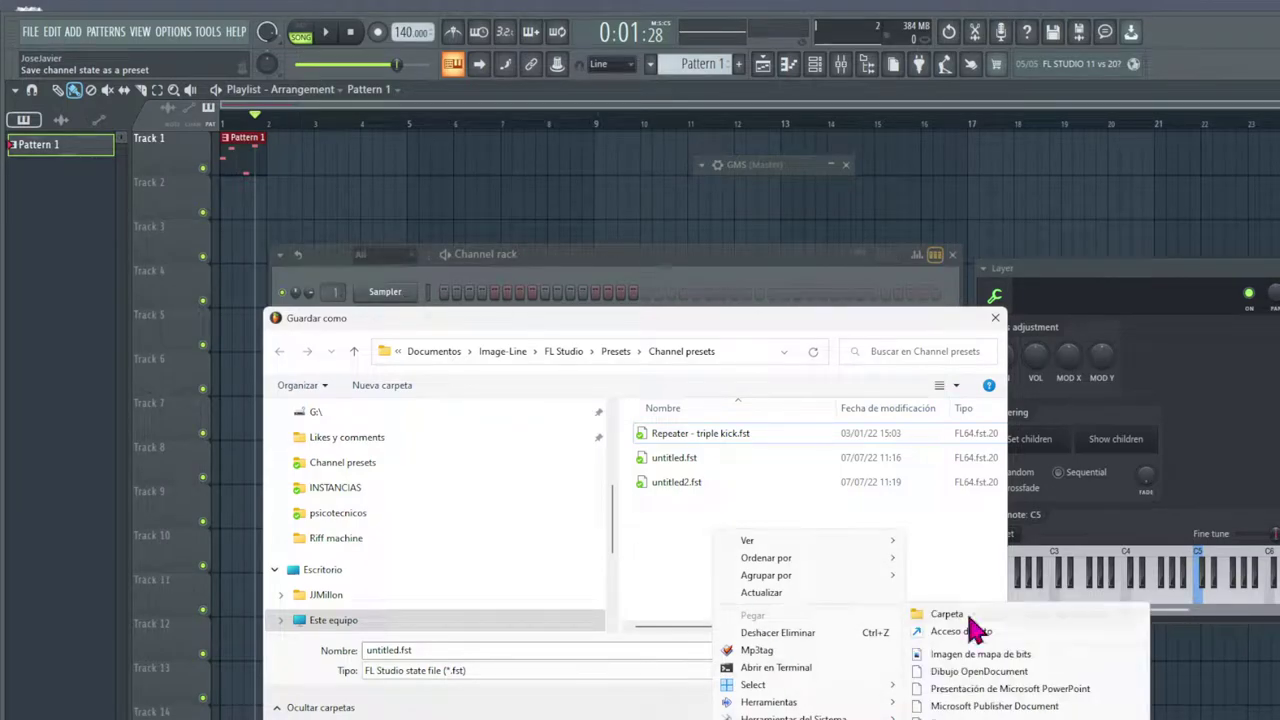
pyautogui.click(943, 611)
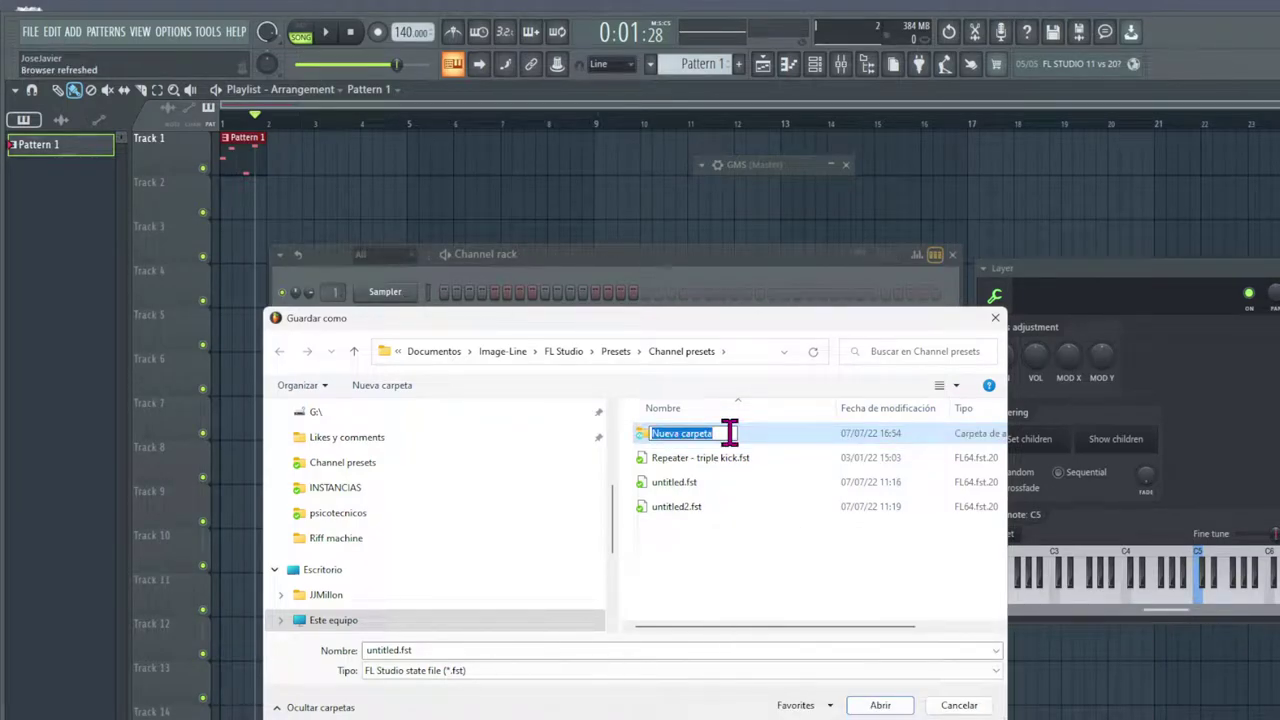
pyautogui.write('Presets Layer')
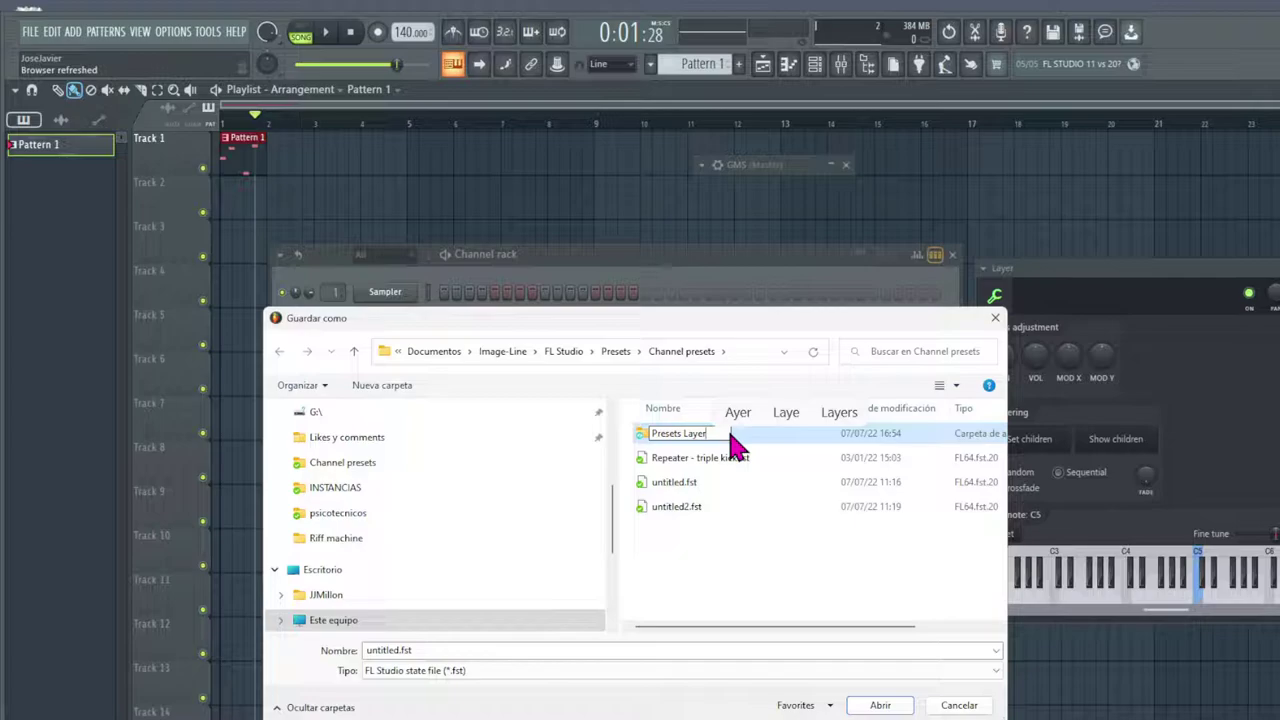
pyautogui.click(817, 578)
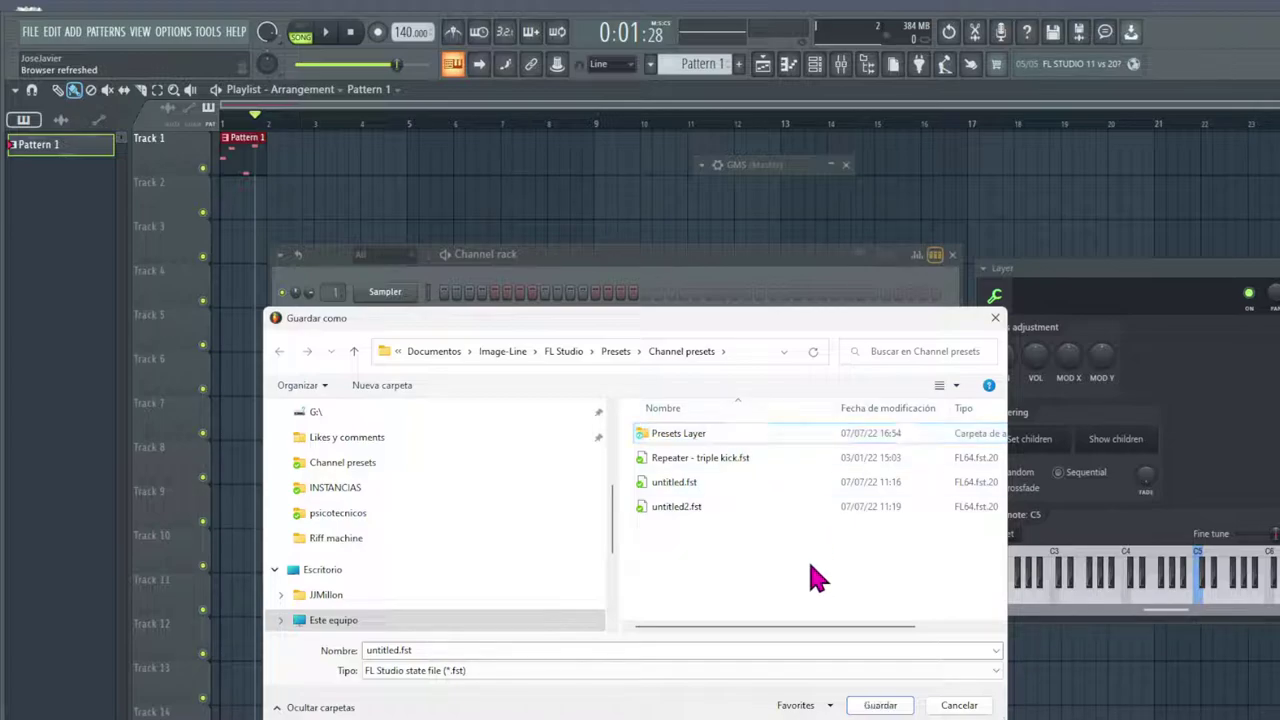
# Save the layer state in the Presets Layer folder under the name "Vital + gsm + Sylenth1"
pyautogui.doubleClick(705, 437)
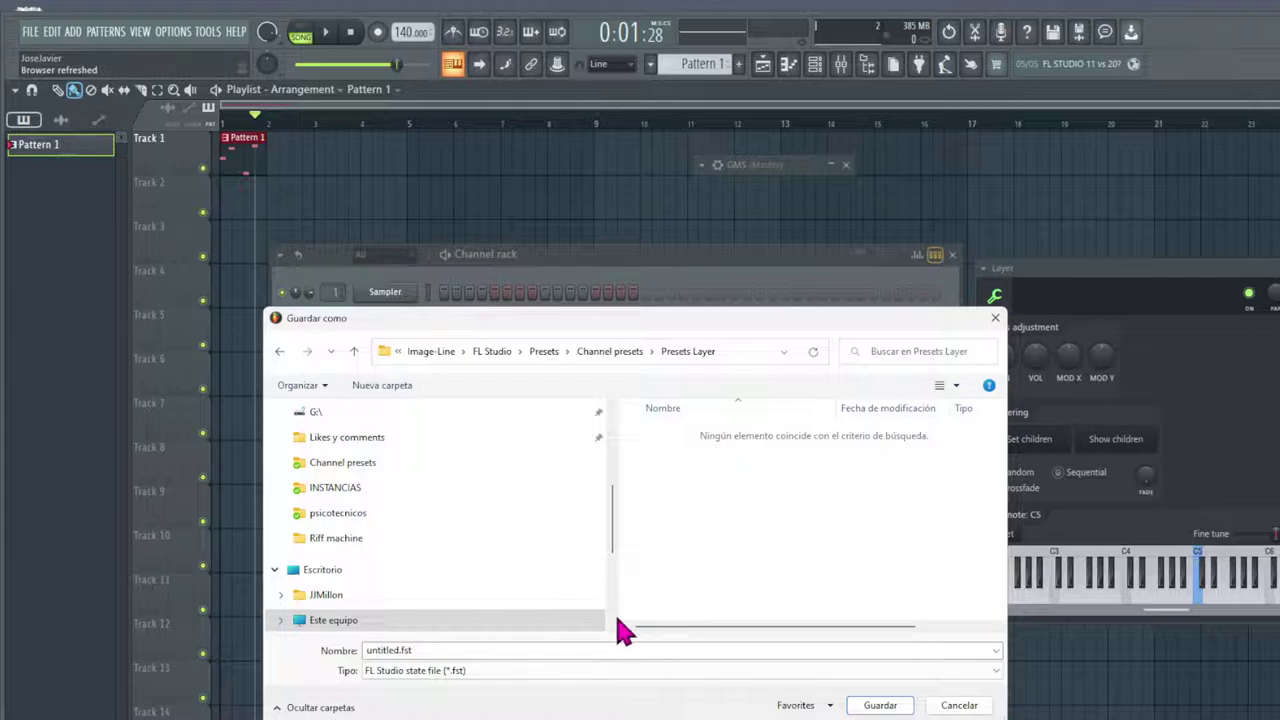
pyautogui.click(465, 650)
pyautogui.hotkey('ctrl', 'a')
pyautogui.write('Vital + gsm + Sylent')
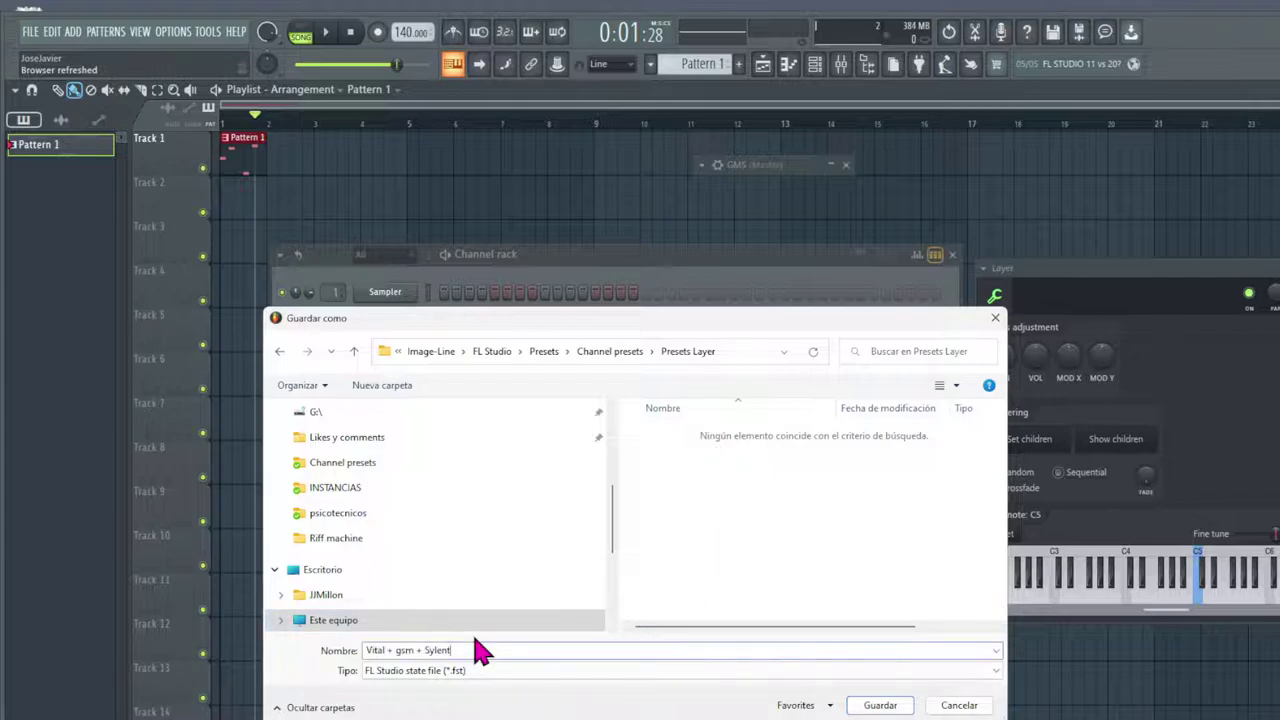
pyautogui.write('h')
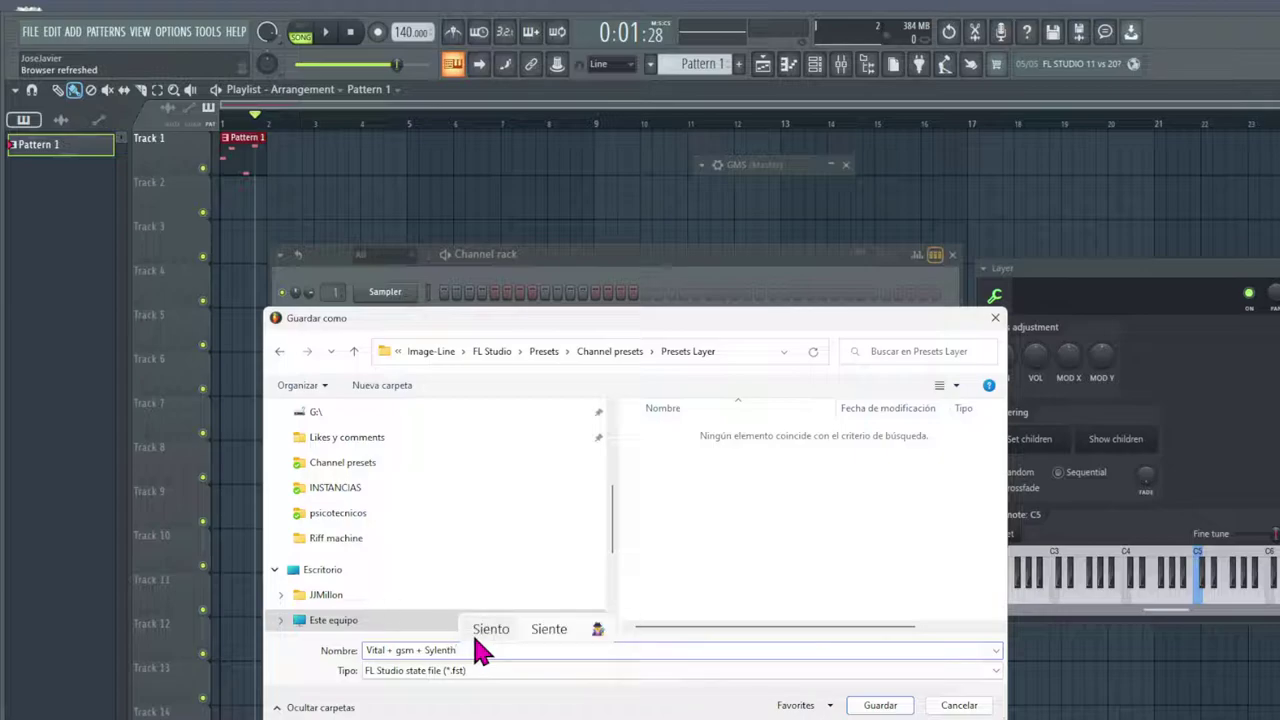
pyautogui.write('1')
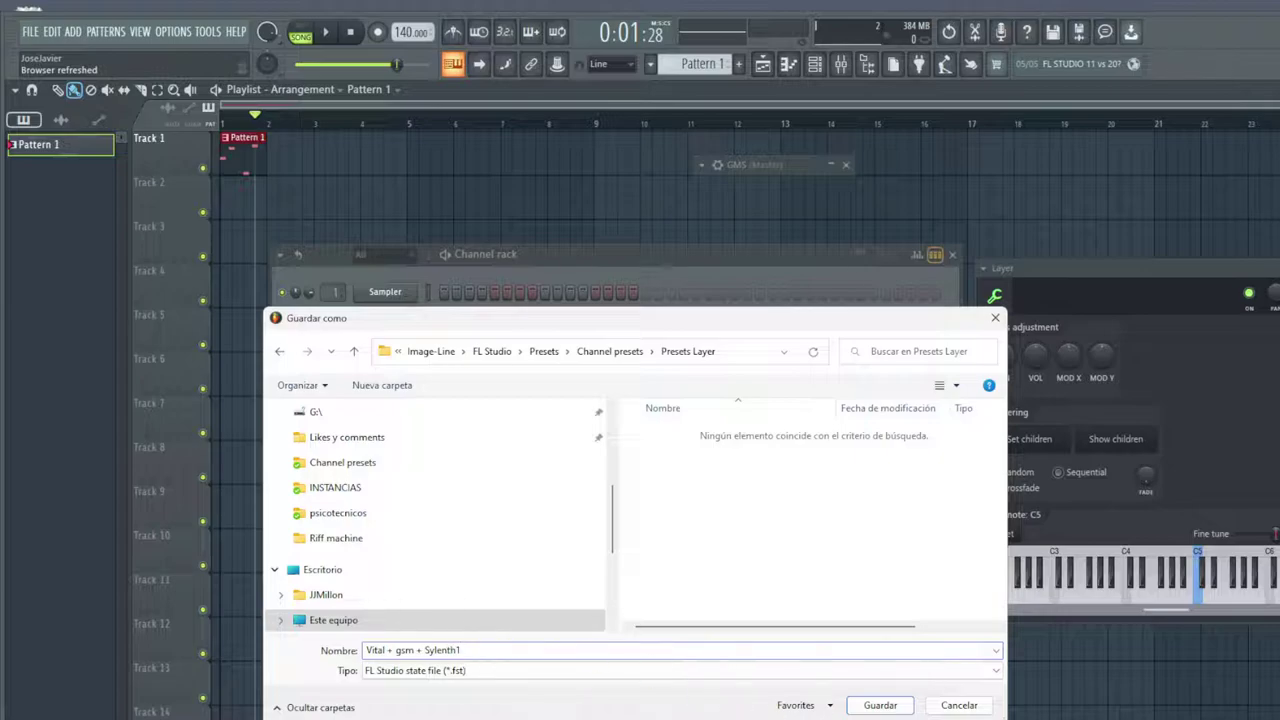
pyautogui.click(900, 703)
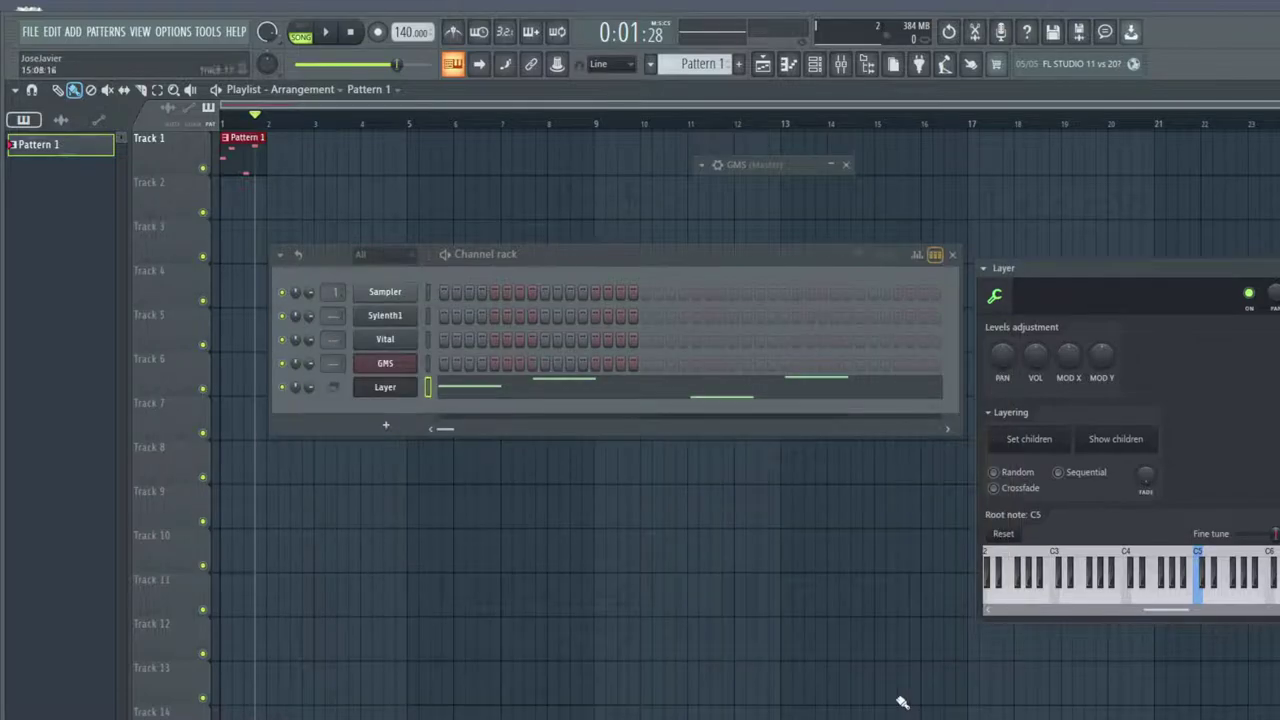
# Start a new project without saving the changes to untitled.flp
pyautogui.click(31, 32)
pyautogui.click(45, 57)
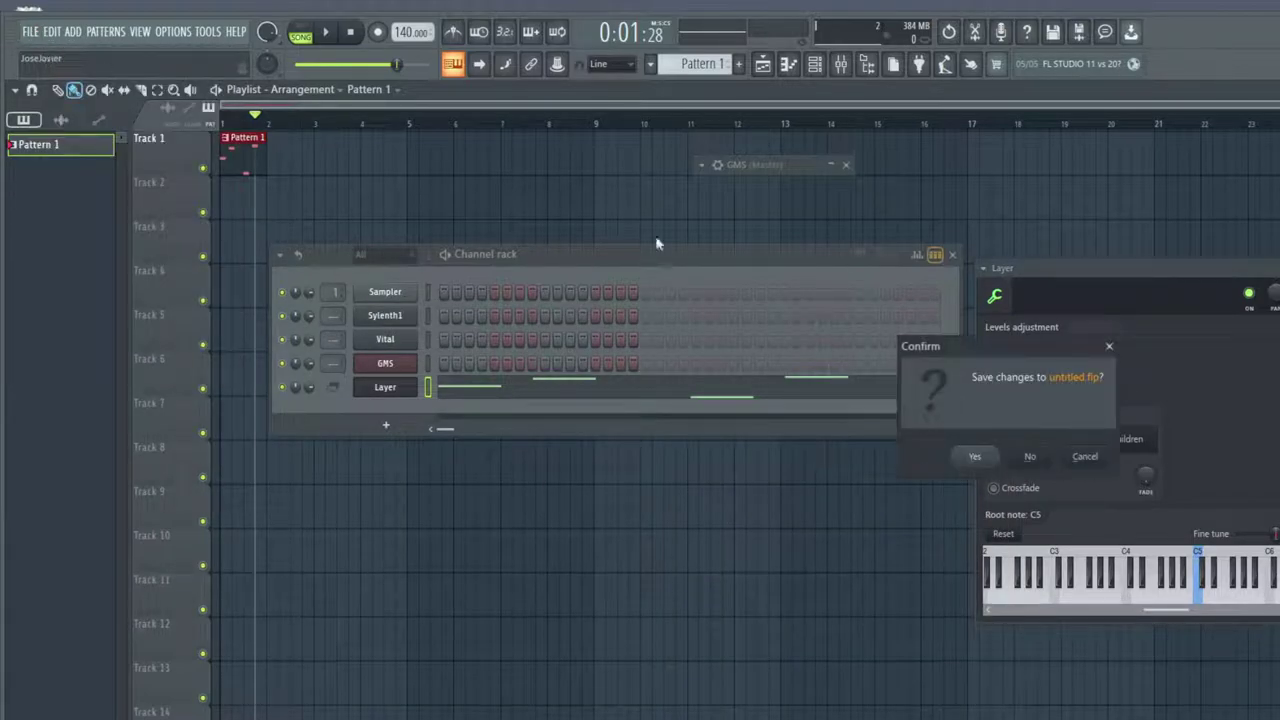
pyautogui.click(1040, 458)
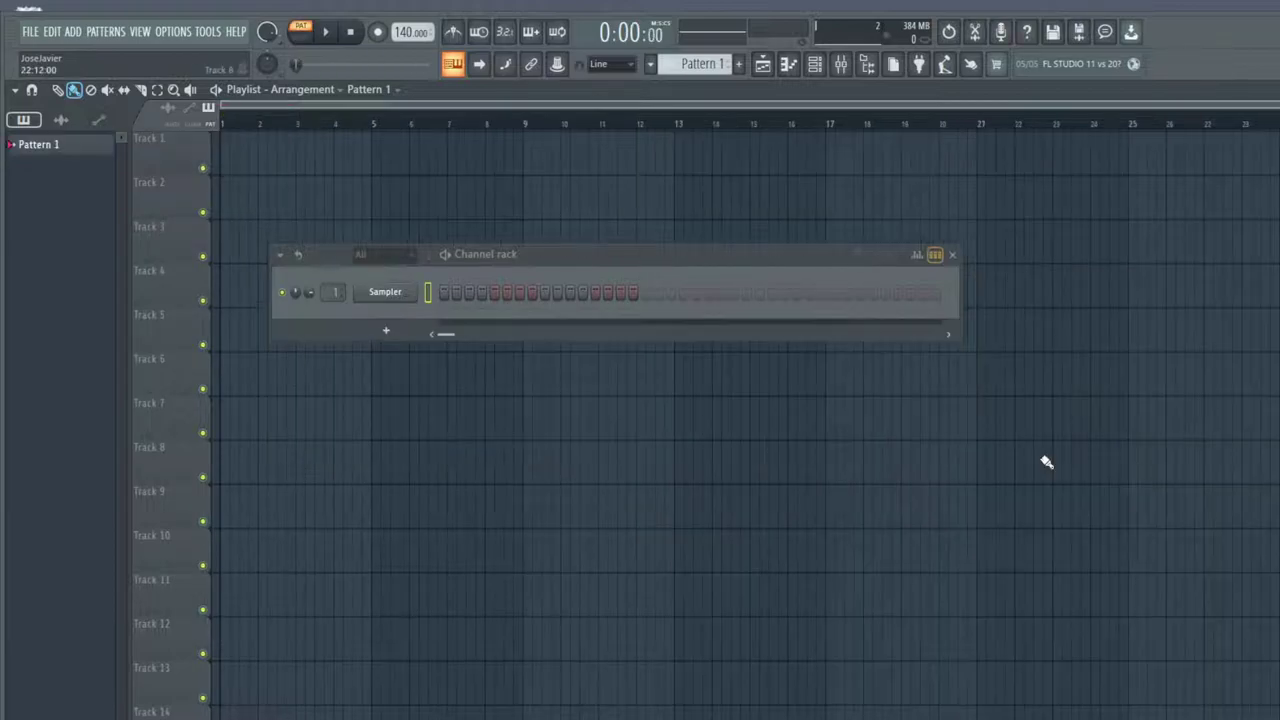
# Load the "Vital + gsm + Sylenth1" preset from the browser's Presets Layer folder into a new channel
pyautogui.click(870, 68)
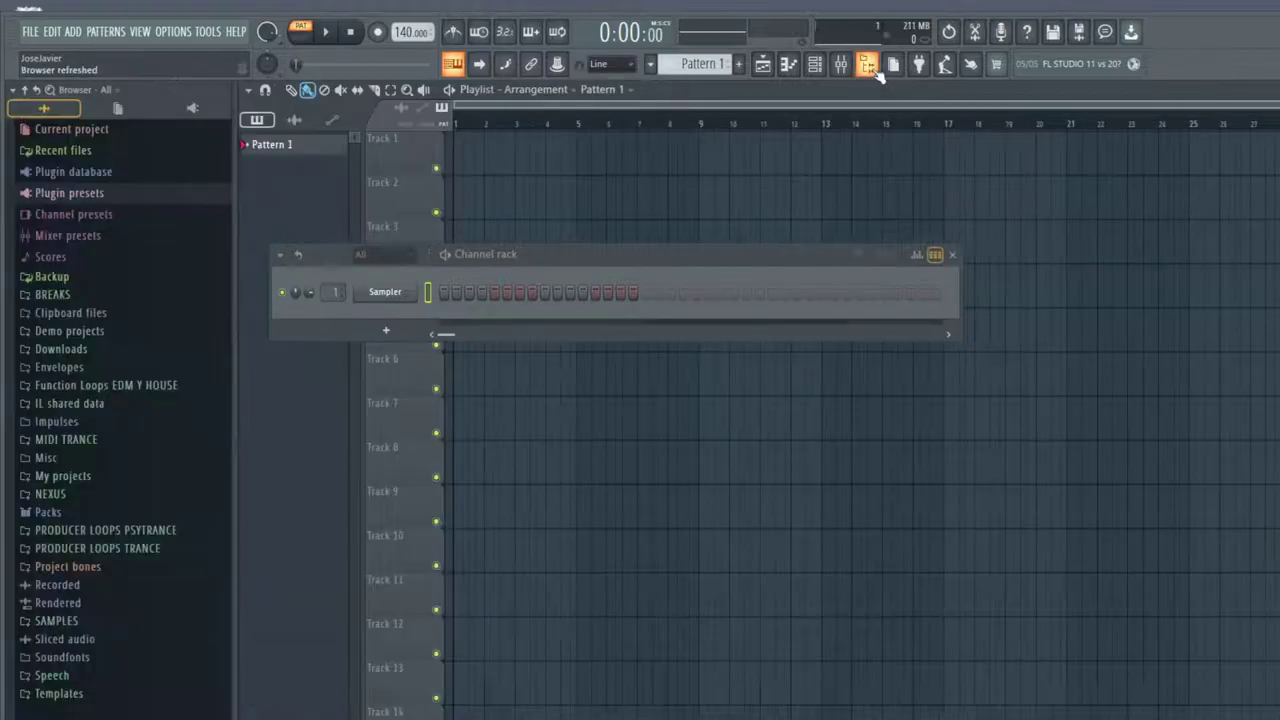
pyautogui.click(74, 216)
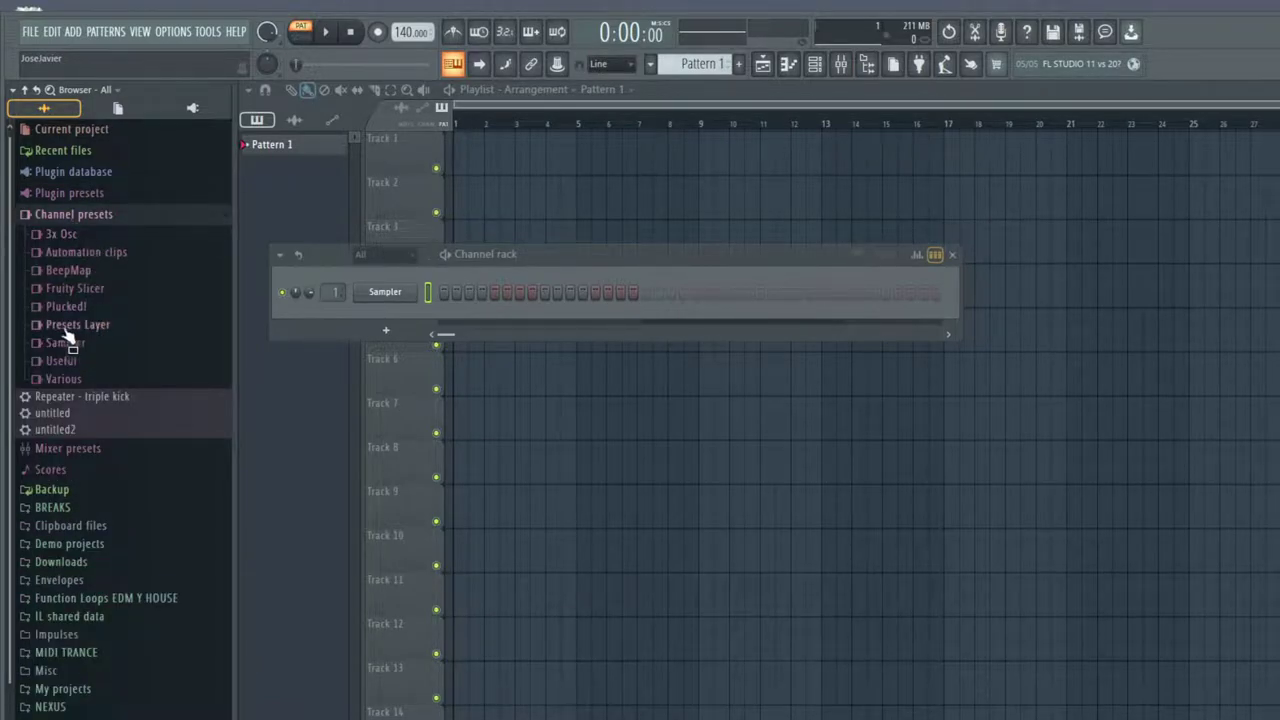
pyautogui.click(108, 326)
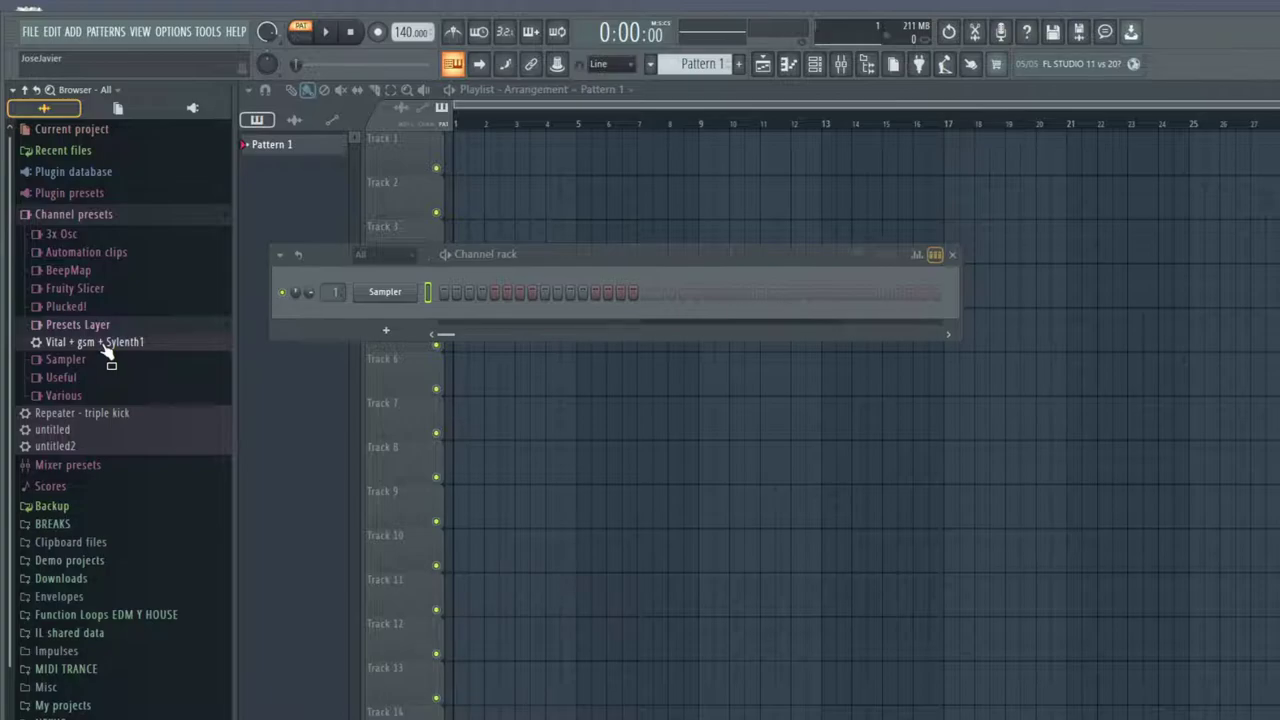
pyautogui.rightClick(104, 345)
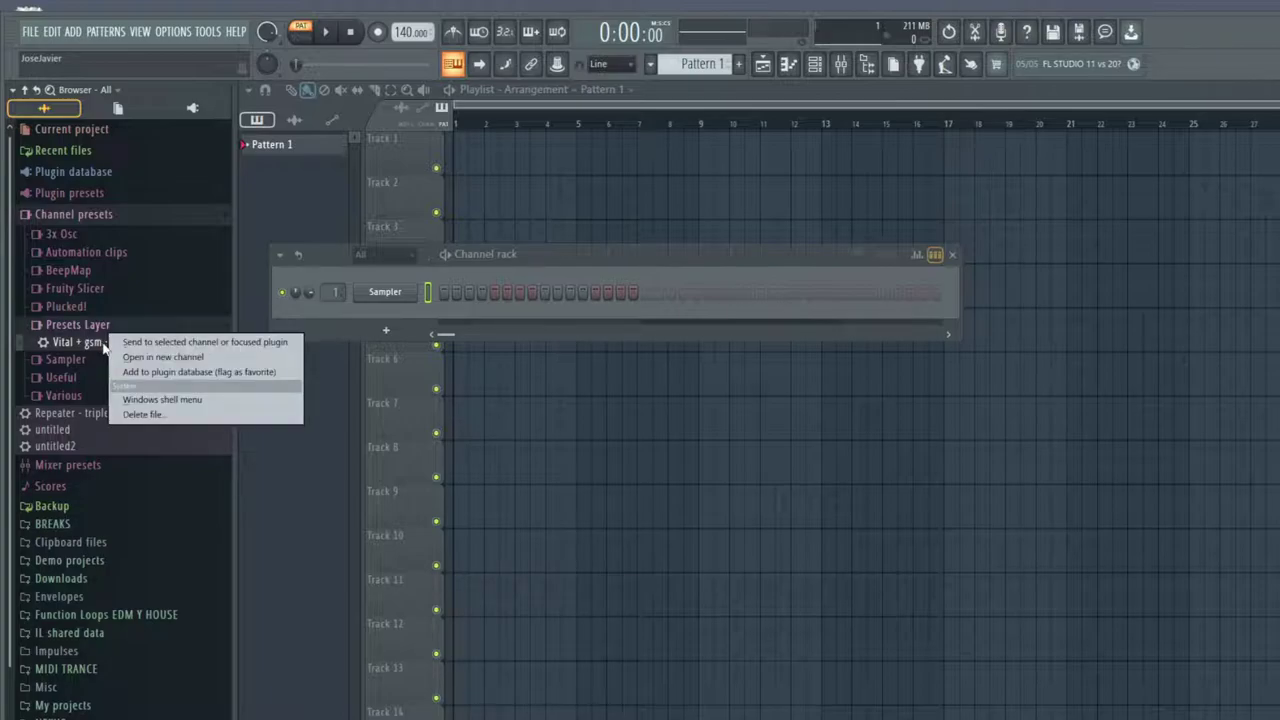
pyautogui.click(203, 358)
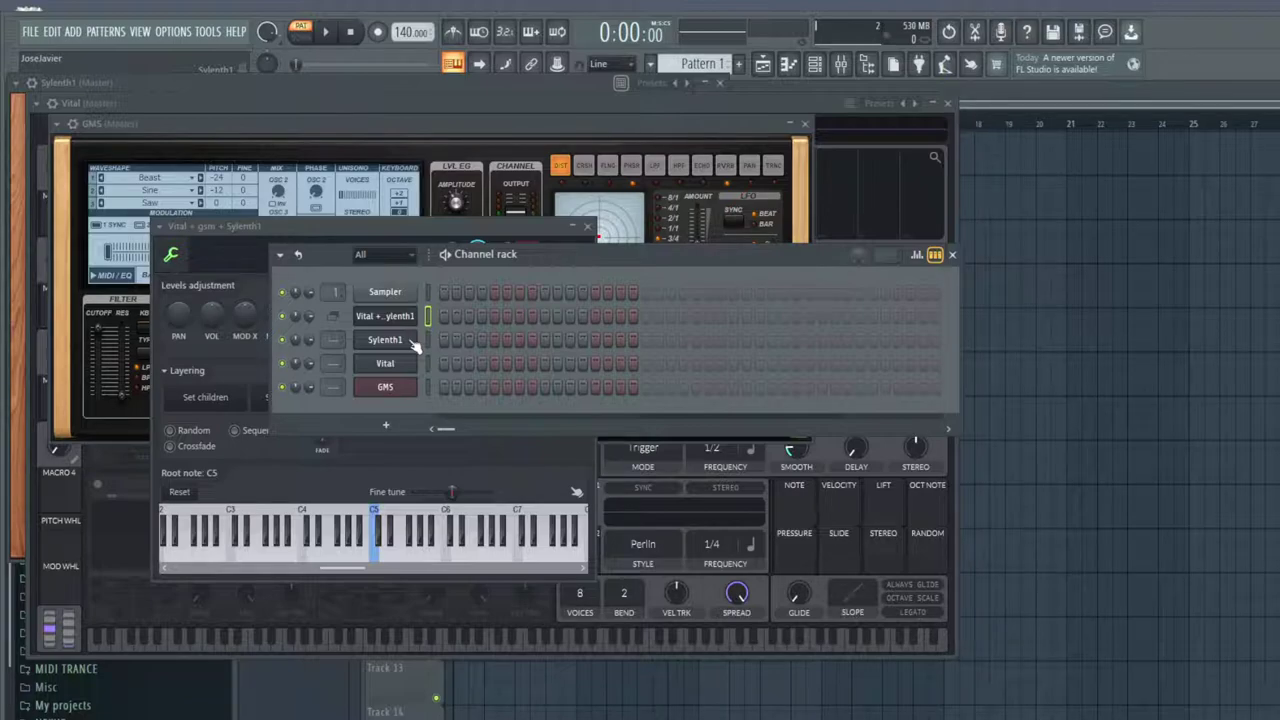
# Try filling steps individually on the Sylenth1, Vital and GMS channels
pyautogui.moveTo(444, 341); pyautogui.dragTo(558, 391)
pyautogui.click(456, 365)
pyautogui.moveTo(454, 365); pyautogui.dragTo(486, 367)
pyautogui.click(469, 341)
pyautogui.click(445, 364)
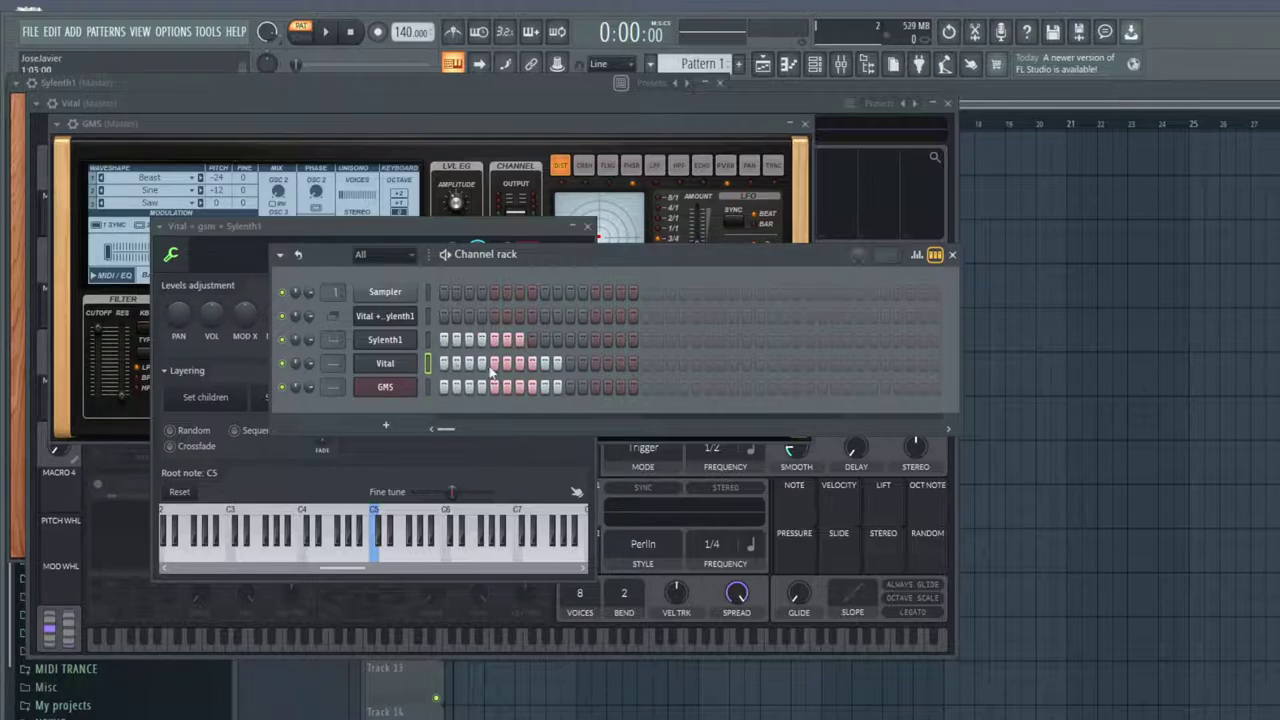
# Replace the child channels' steps with steps 1 to 15 on the Vital + gsm + Sylenth1 layer channel and play the pattern
pyautogui.moveTo(558, 388)
pyautogui.mouseDown()
pyautogui.moveTo(452, 390)
pyautogui.moveTo(582, 376)
pyautogui.mouseUp()
pyautogui.moveTo(520, 341)
pyautogui.mouseDown()
pyautogui.moveTo(445, 338)
pyautogui.moveTo(535, 328)
pyautogui.mouseUp()
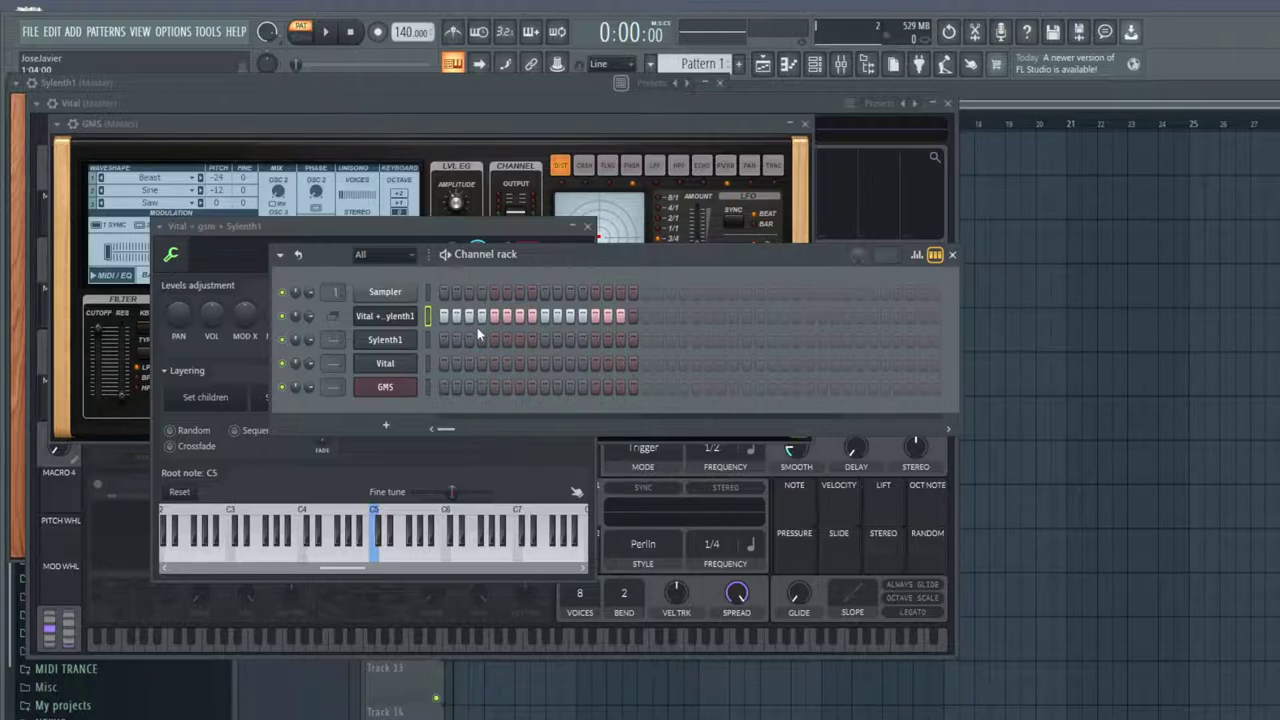
pyautogui.press('space')
pyautogui.press('space')
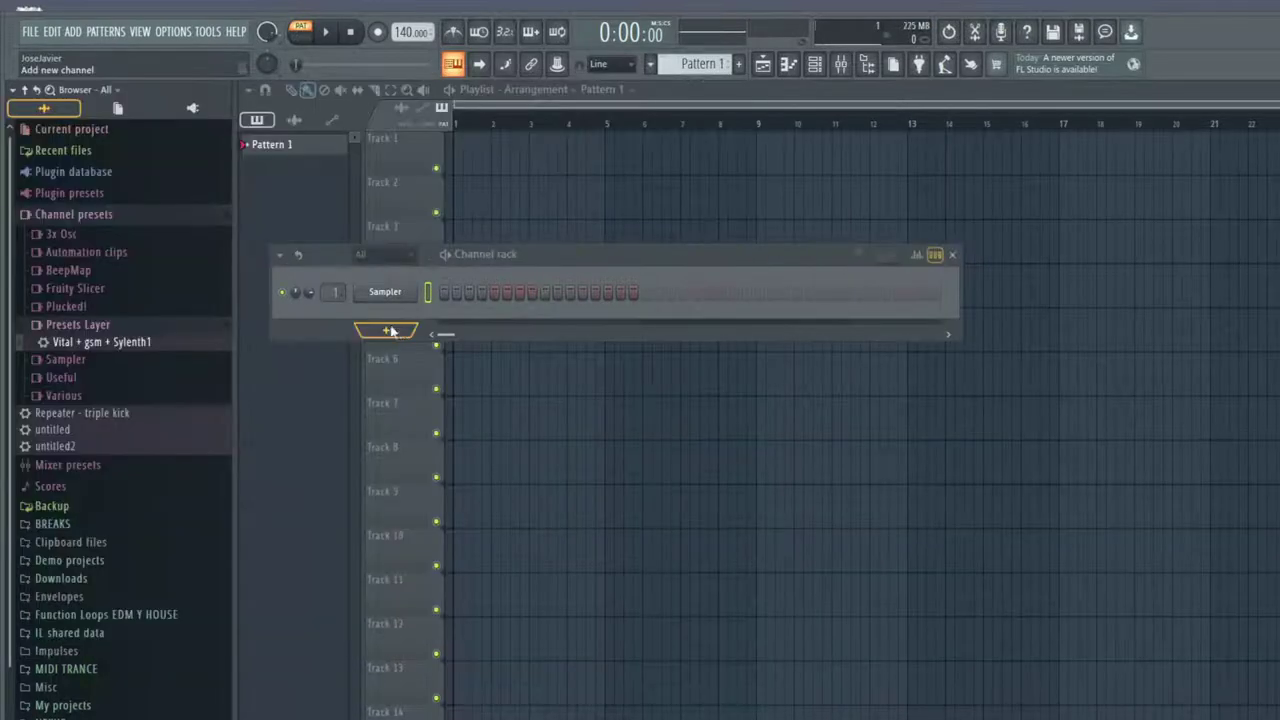
# Add a Patcher channel and build a map of Sytrus, Massive_2 and Sylenth1 modules stacked one below the other
pyautogui.click(362, 330)
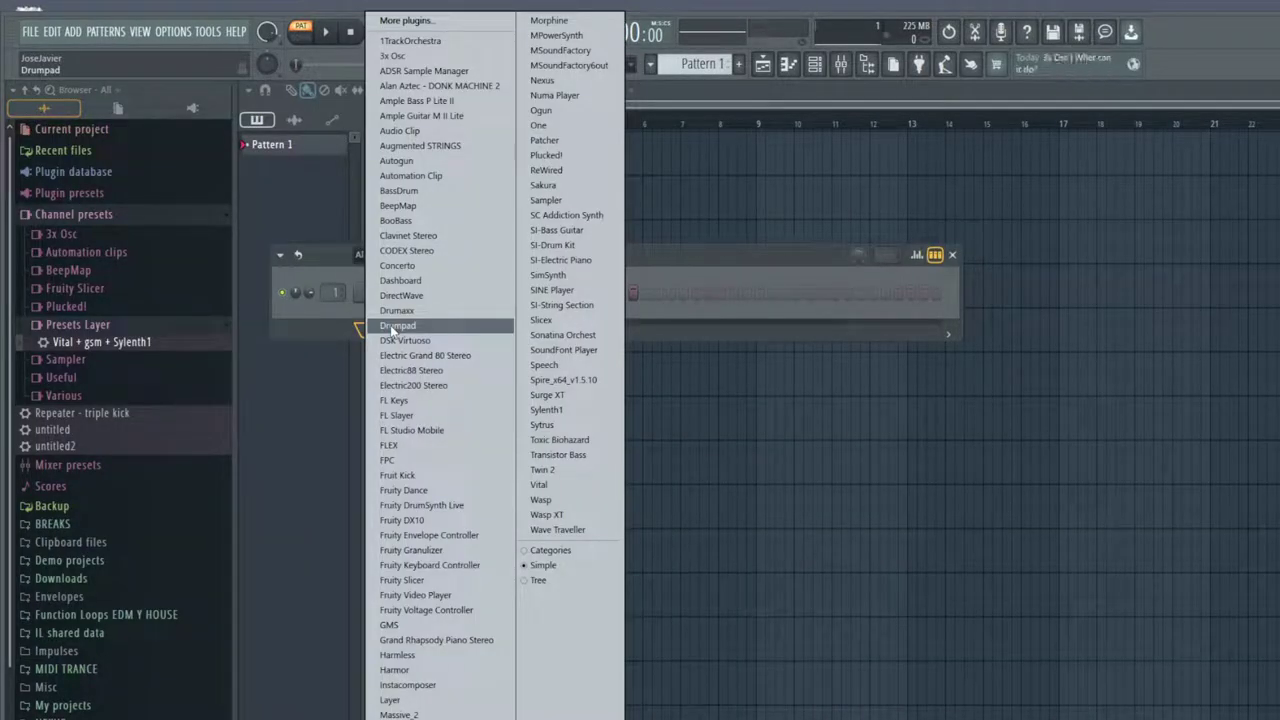
pyautogui.click(558, 142)
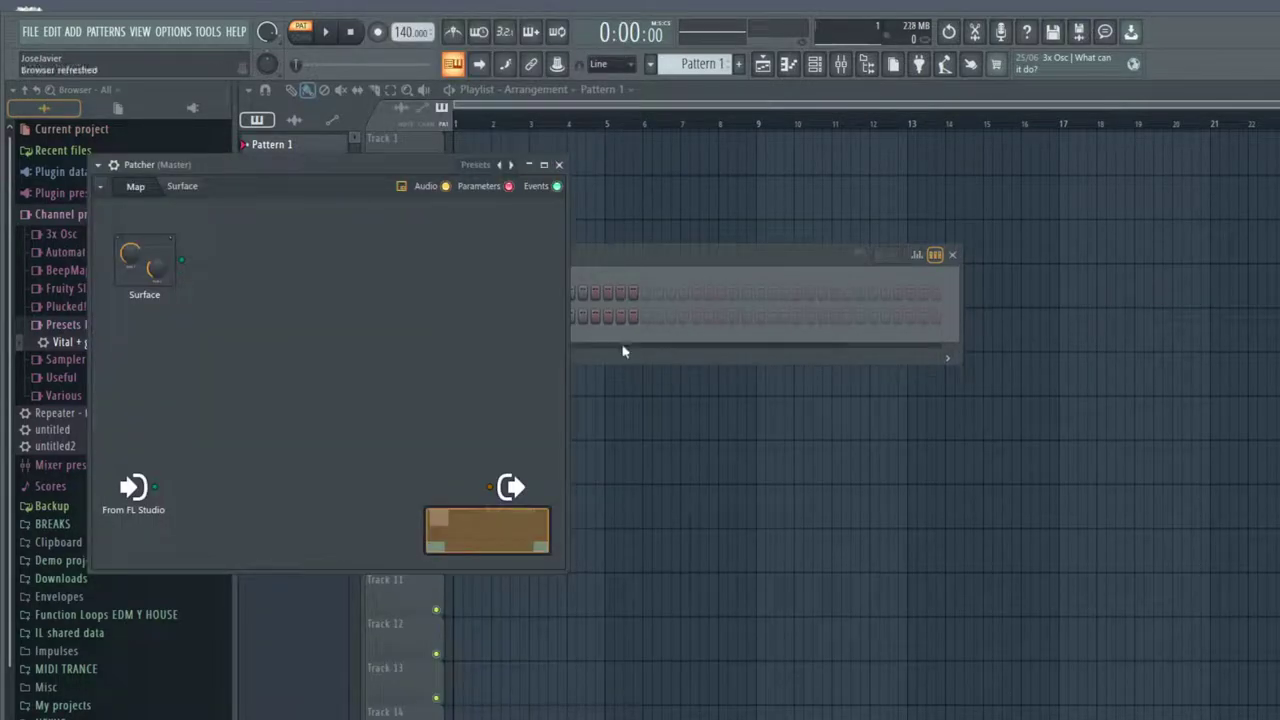
pyautogui.rightClick(230, 348)
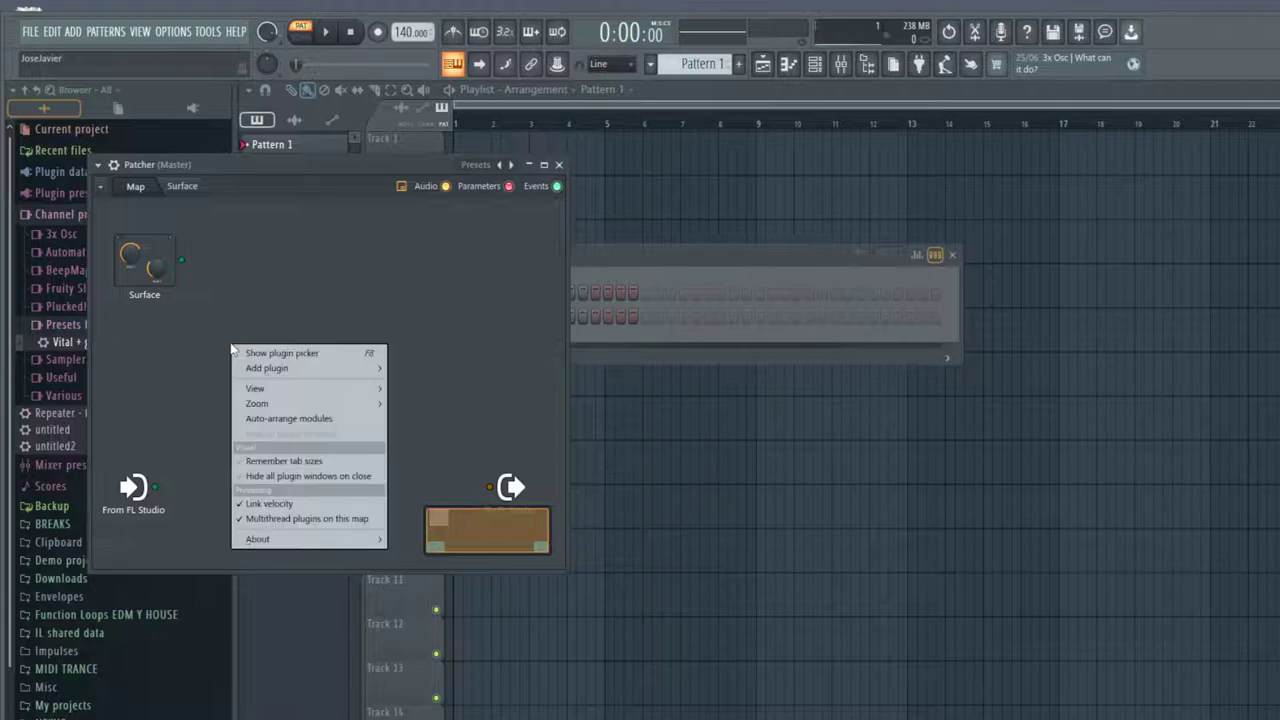
pyautogui.moveTo(281, 370)
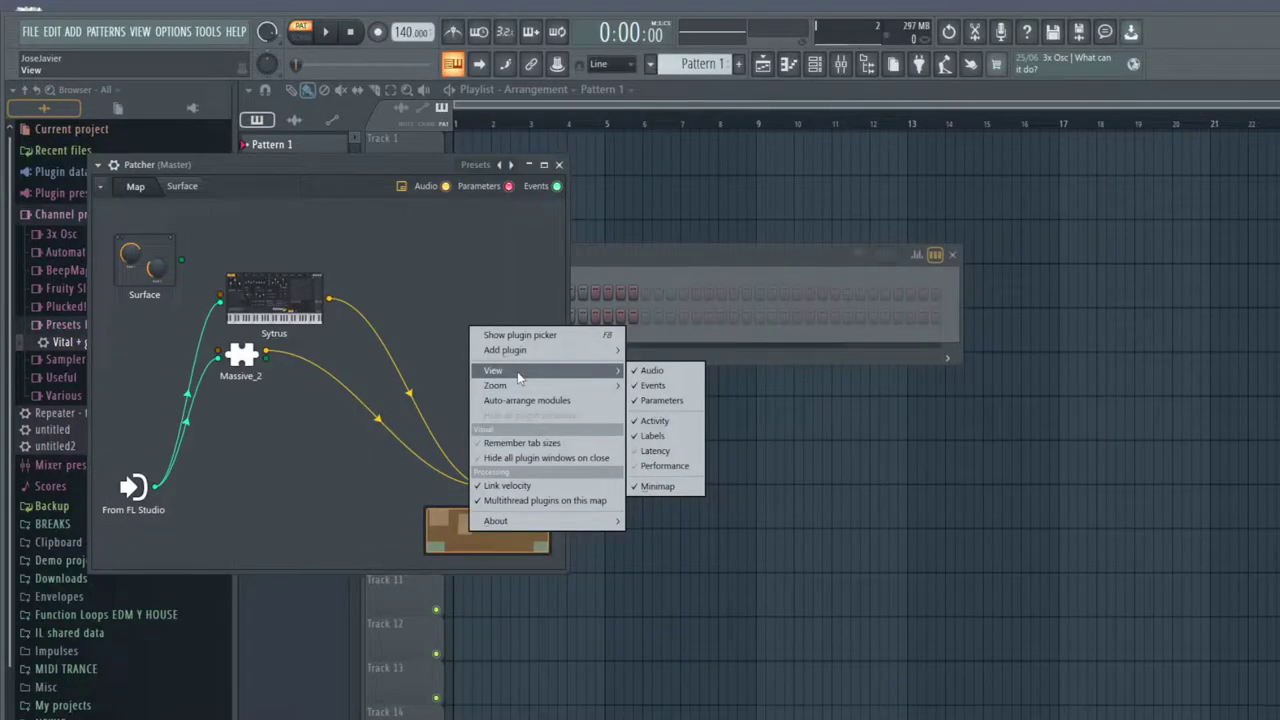
pyautogui.moveTo(536, 357)
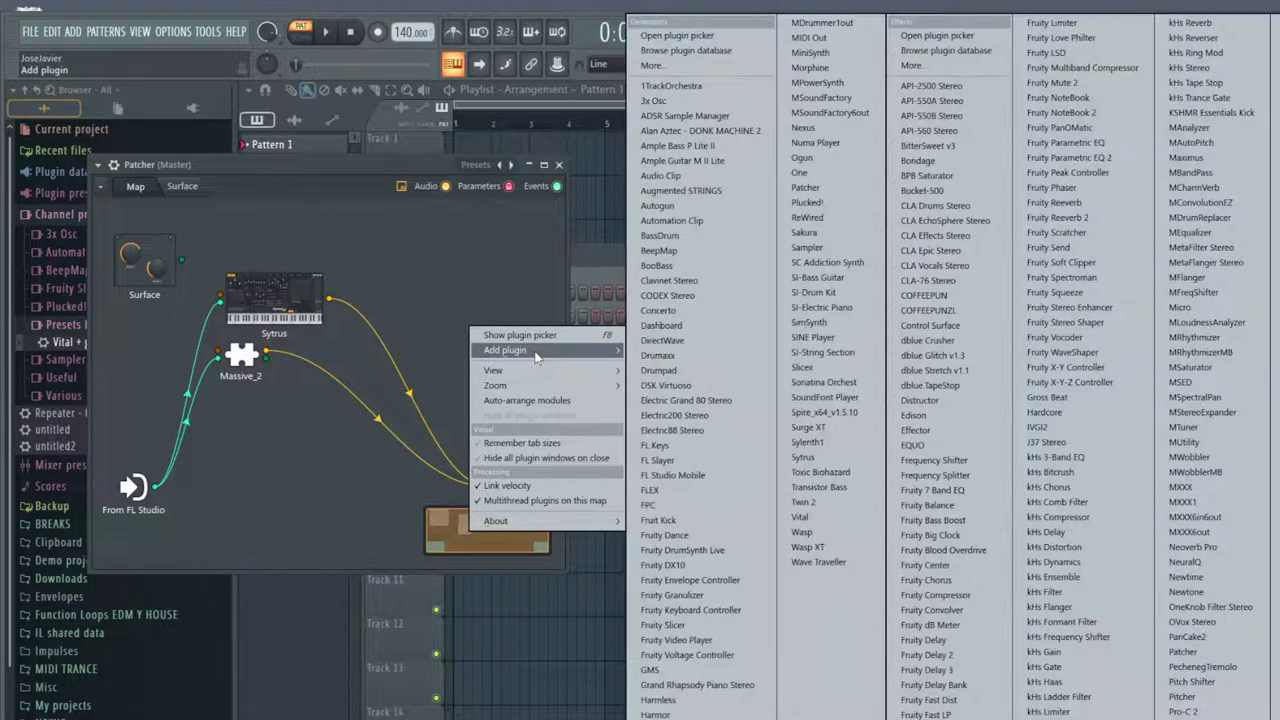
pyautogui.click(808, 442)
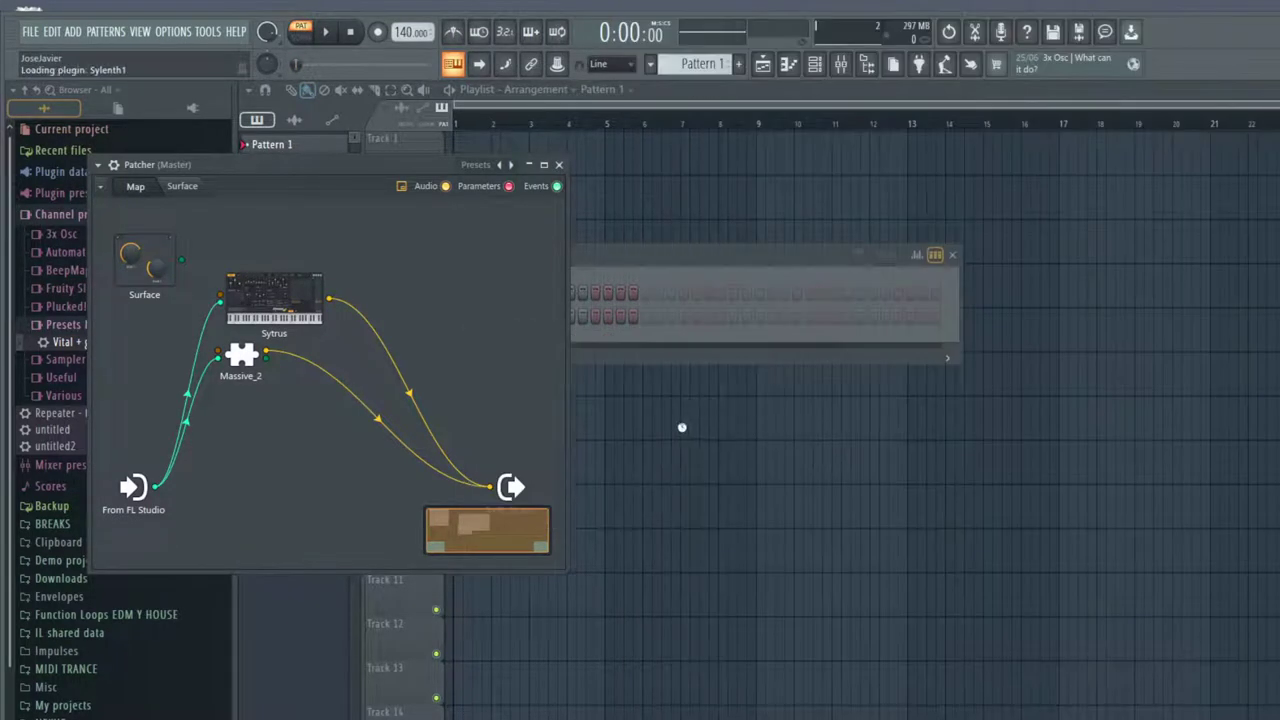
pyautogui.moveTo(486, 346); pyautogui.dragTo(267, 488)
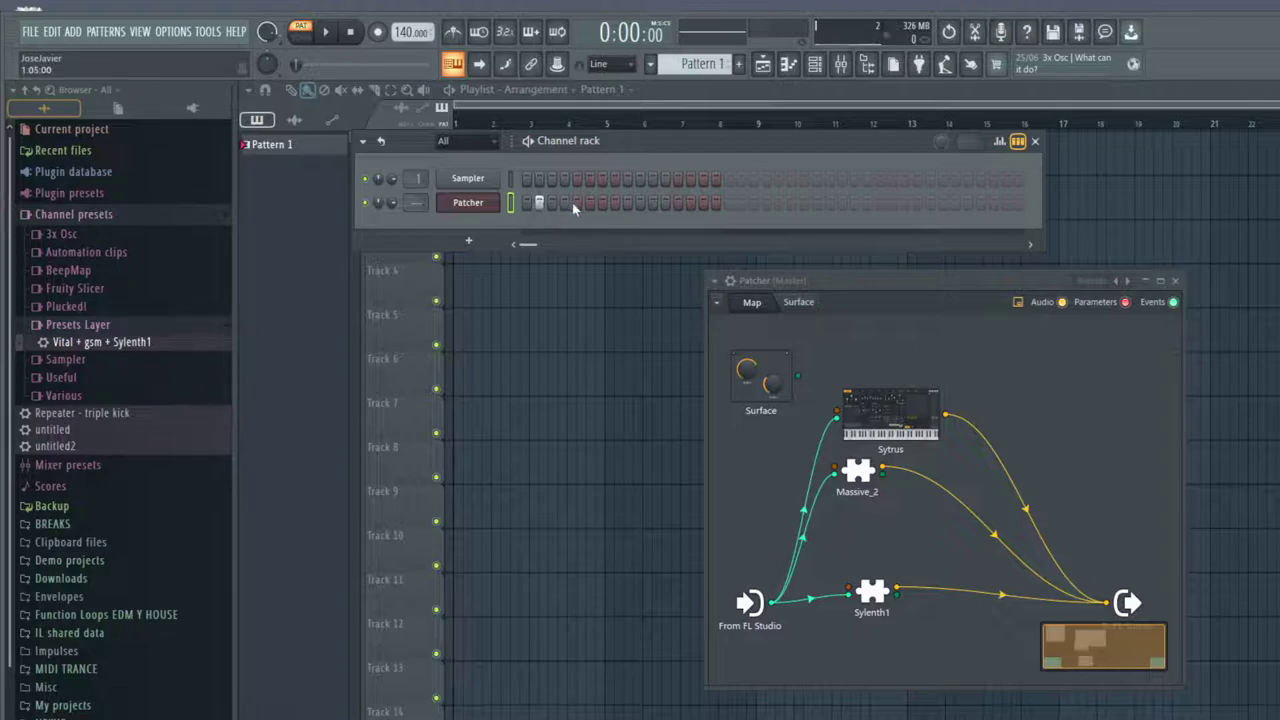
pyautogui.moveTo(860, 476); pyautogui.dragTo(882, 508)
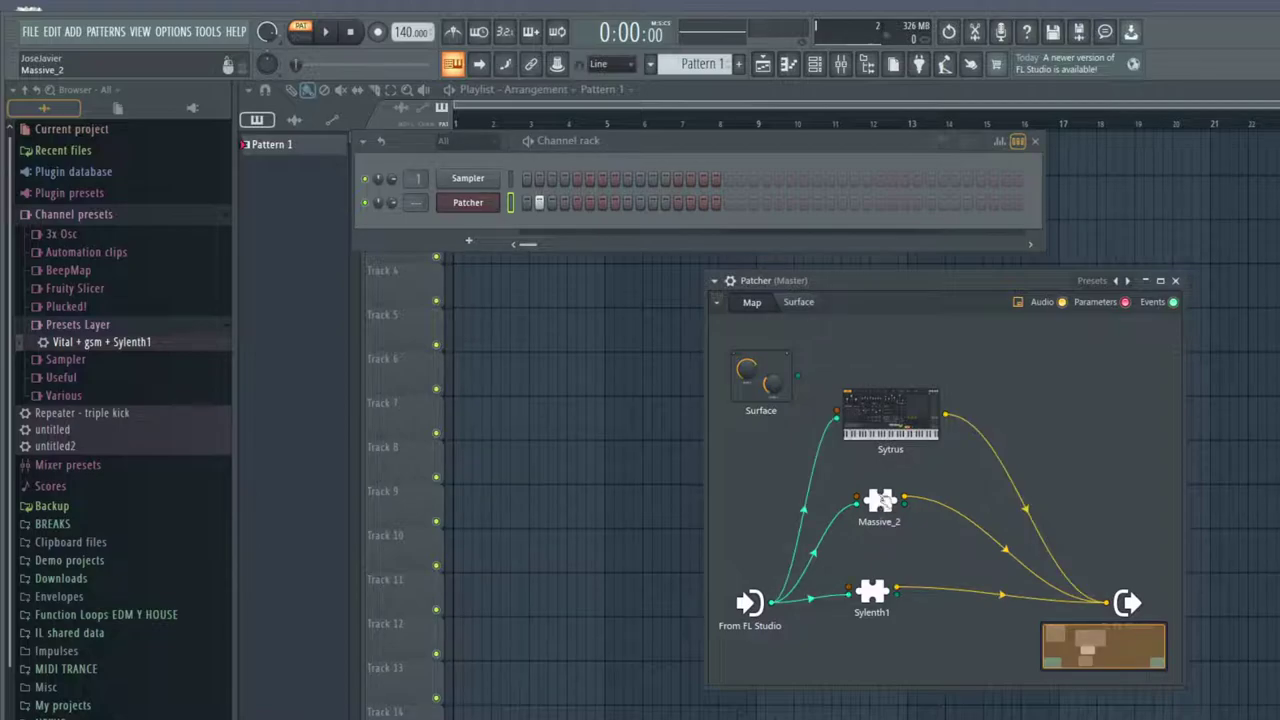
# Open the Sytrus module inside Patcher, adjust operator 4's phase and volume, and close its editor
pyautogui.click(884, 412)
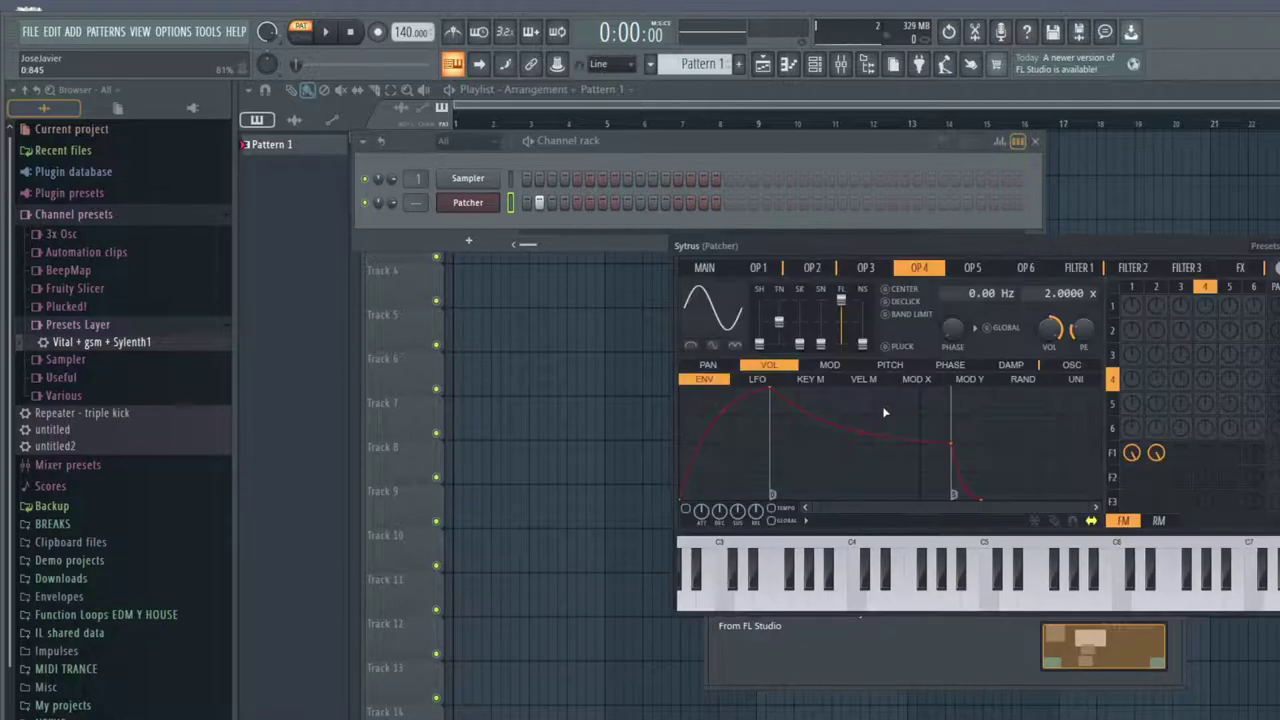
pyautogui.moveTo(952, 328); pyautogui.dragTo(952, 250)
pyautogui.moveTo(1049, 328); pyautogui.dragTo(1049, 300)
pyautogui.press('Escape')
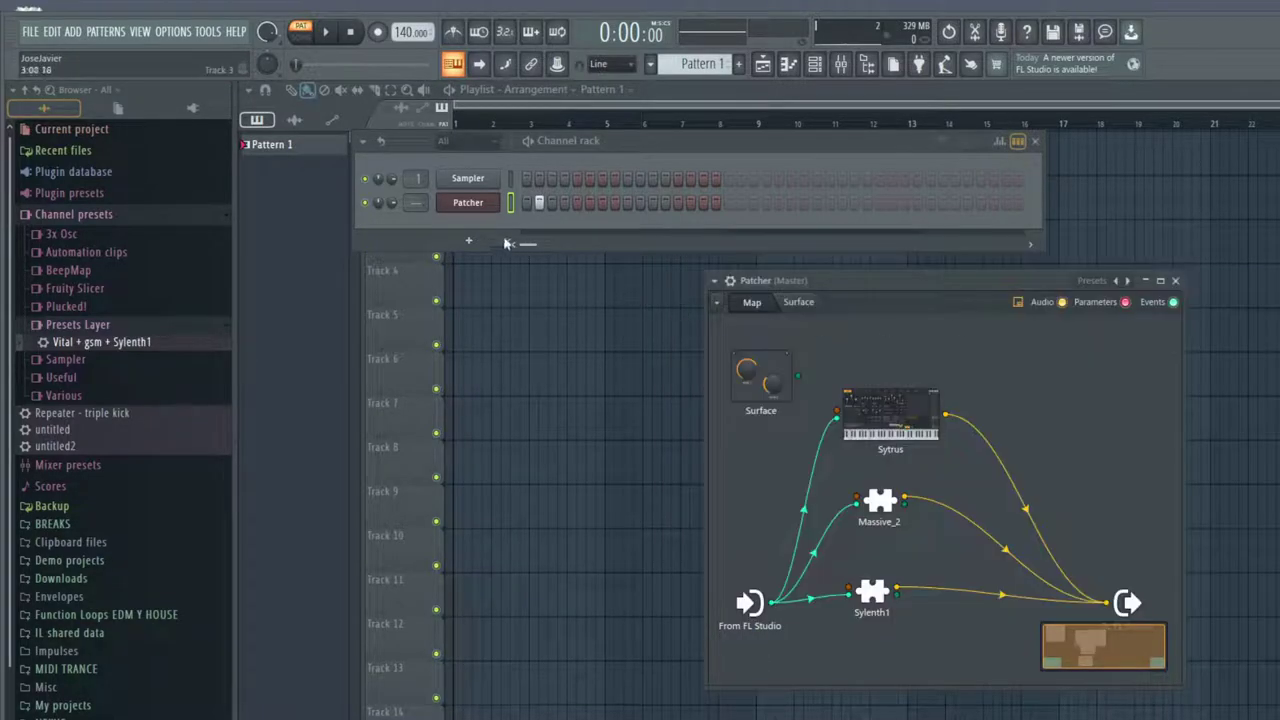
pyautogui.rightClick(468, 203)
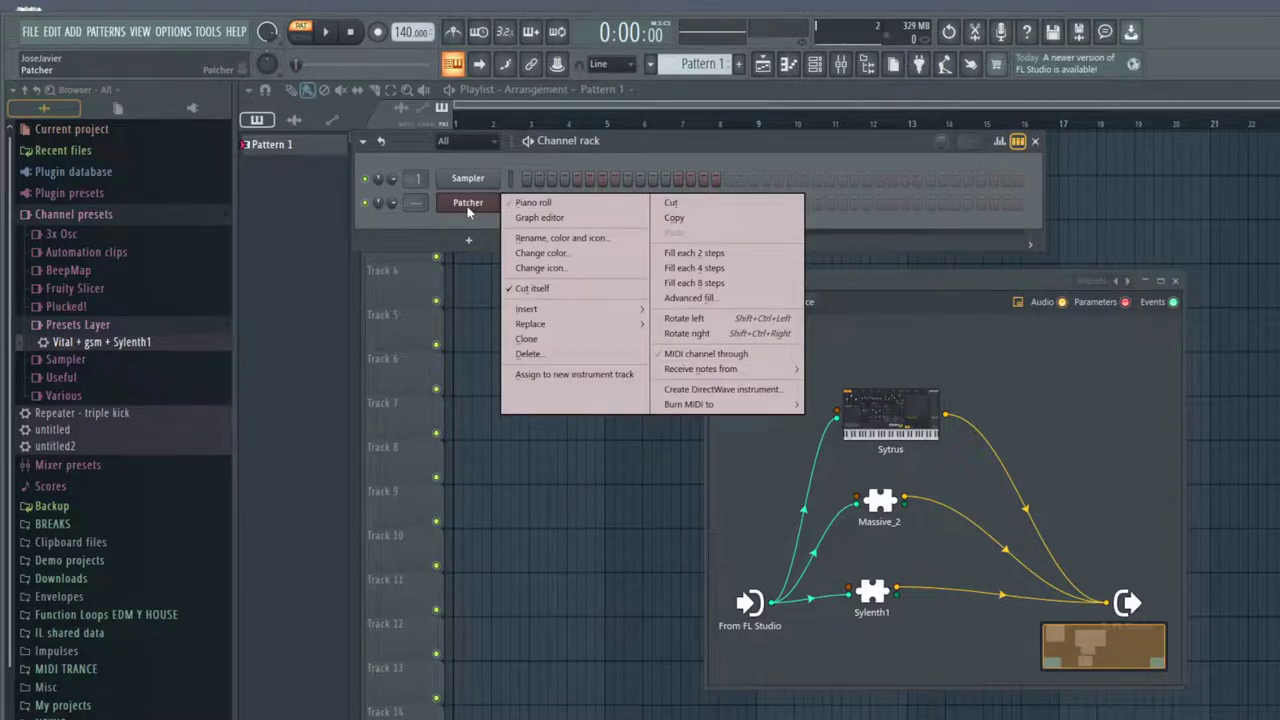
pyautogui.click(468, 208)
pyautogui.click(475, 209)
pyautogui.click(474, 208)
# Save the Patcher setup as the plugin preset ddffdd in the Generators Patcher folder and close the Patcher window
pyautogui.click(714, 281)
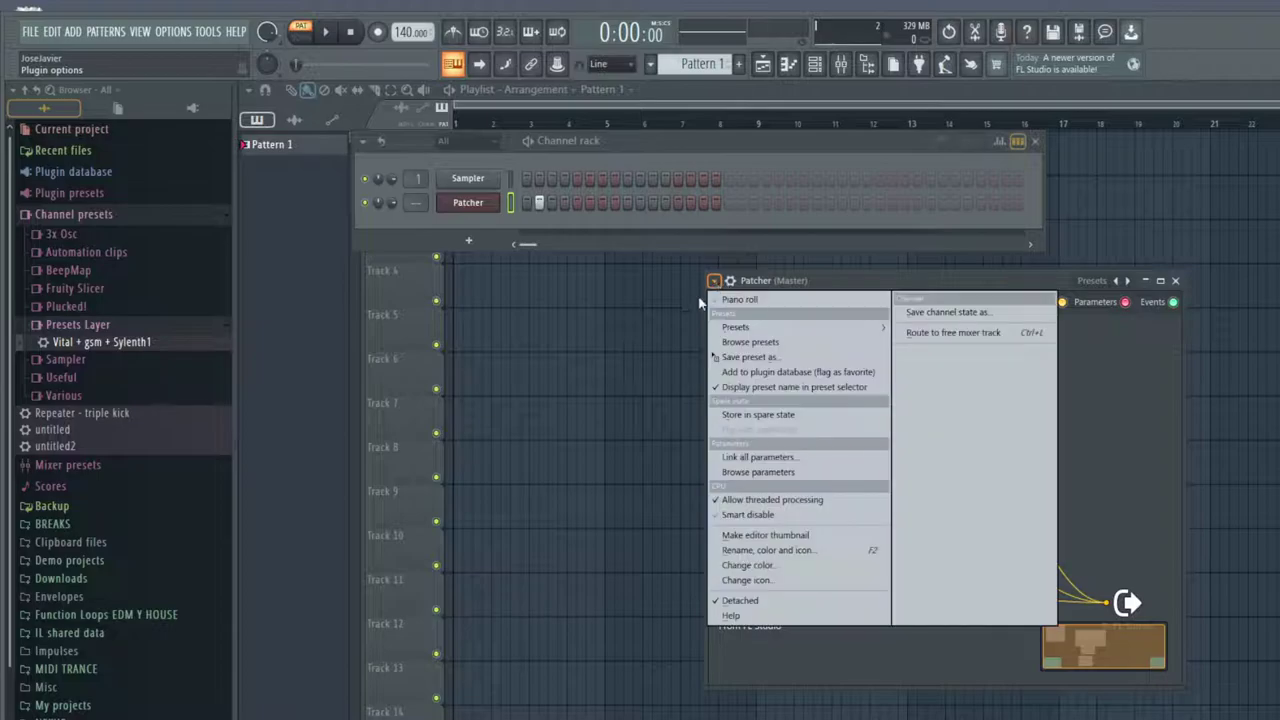
pyautogui.click(755, 364)
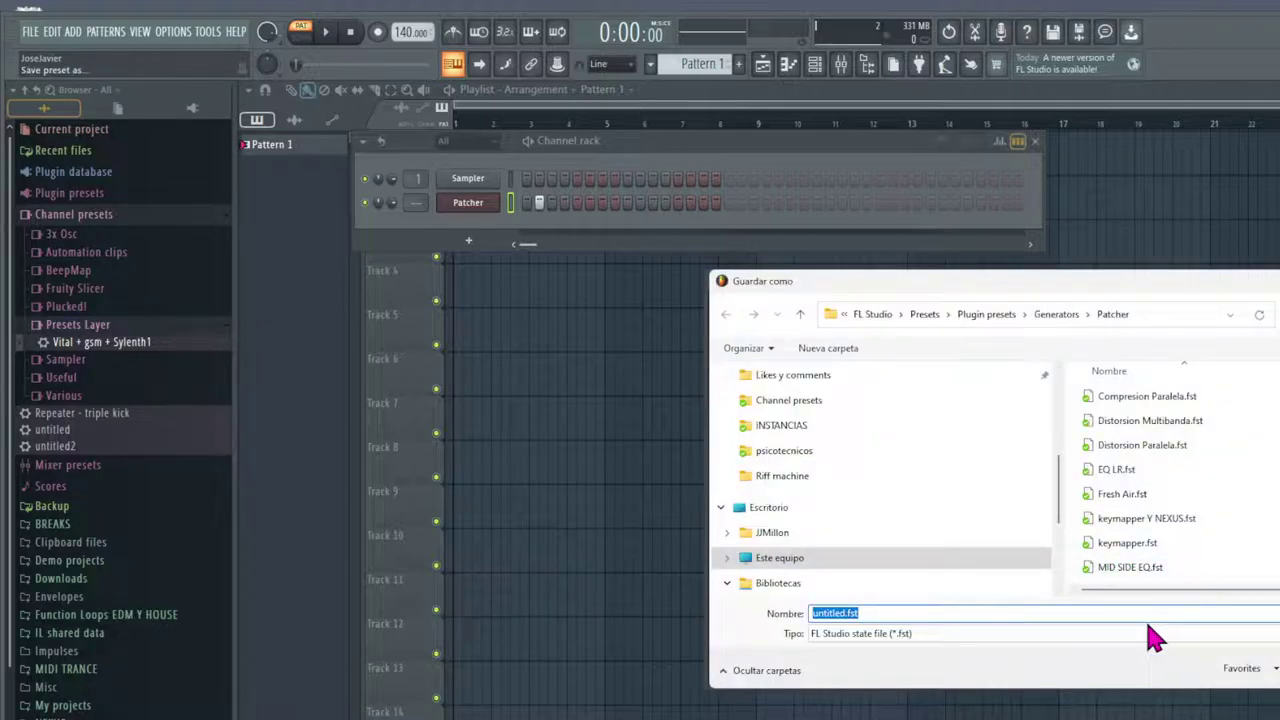
pyautogui.write('ddffdd')
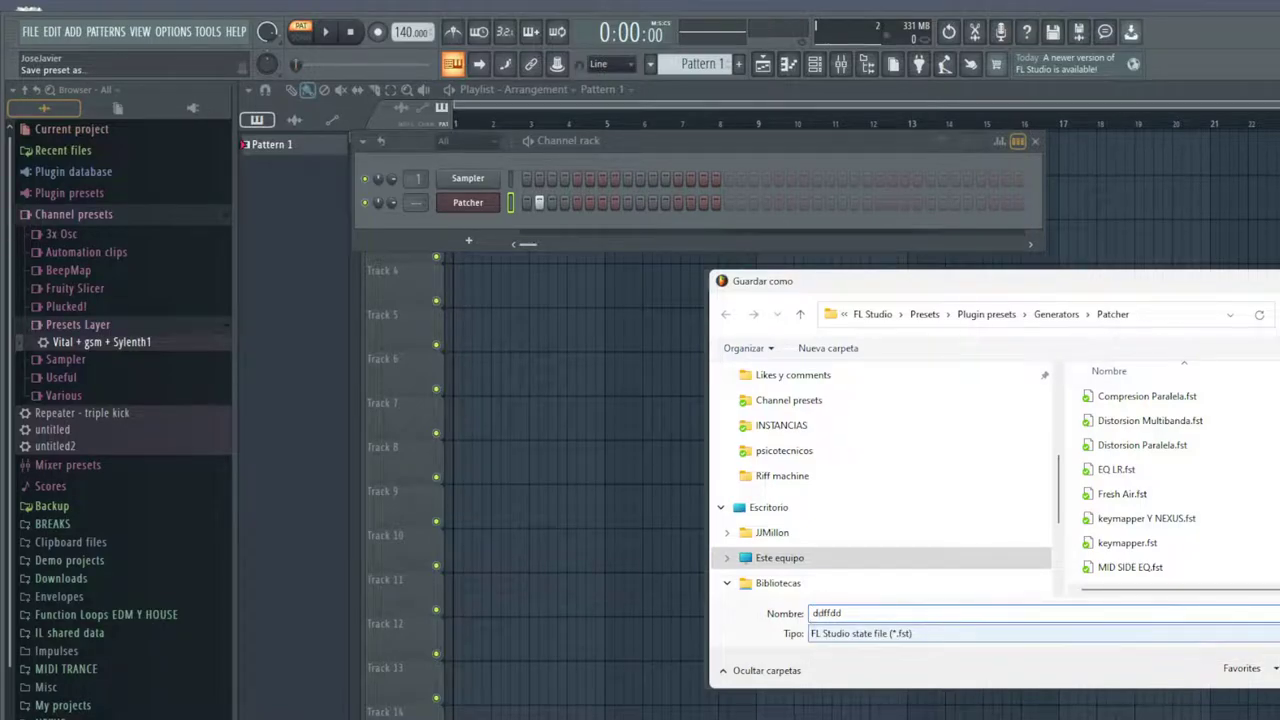
pyautogui.press('Return')
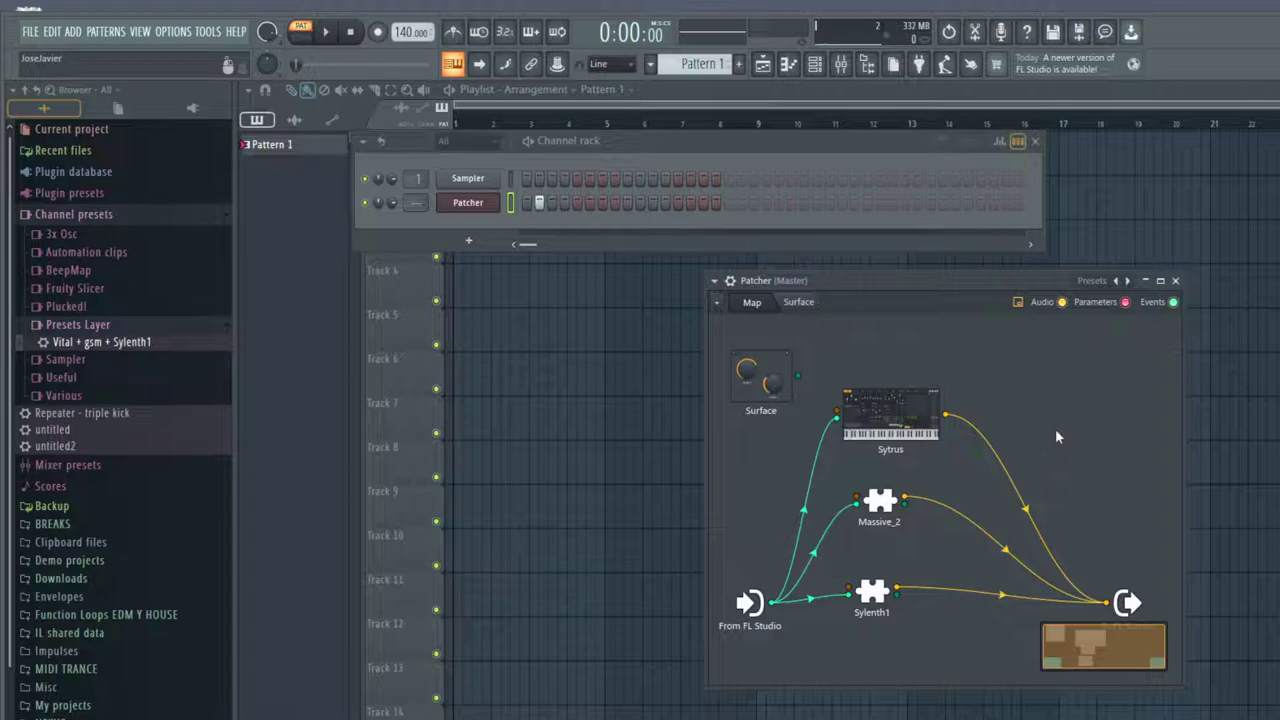
pyautogui.press('Escape')
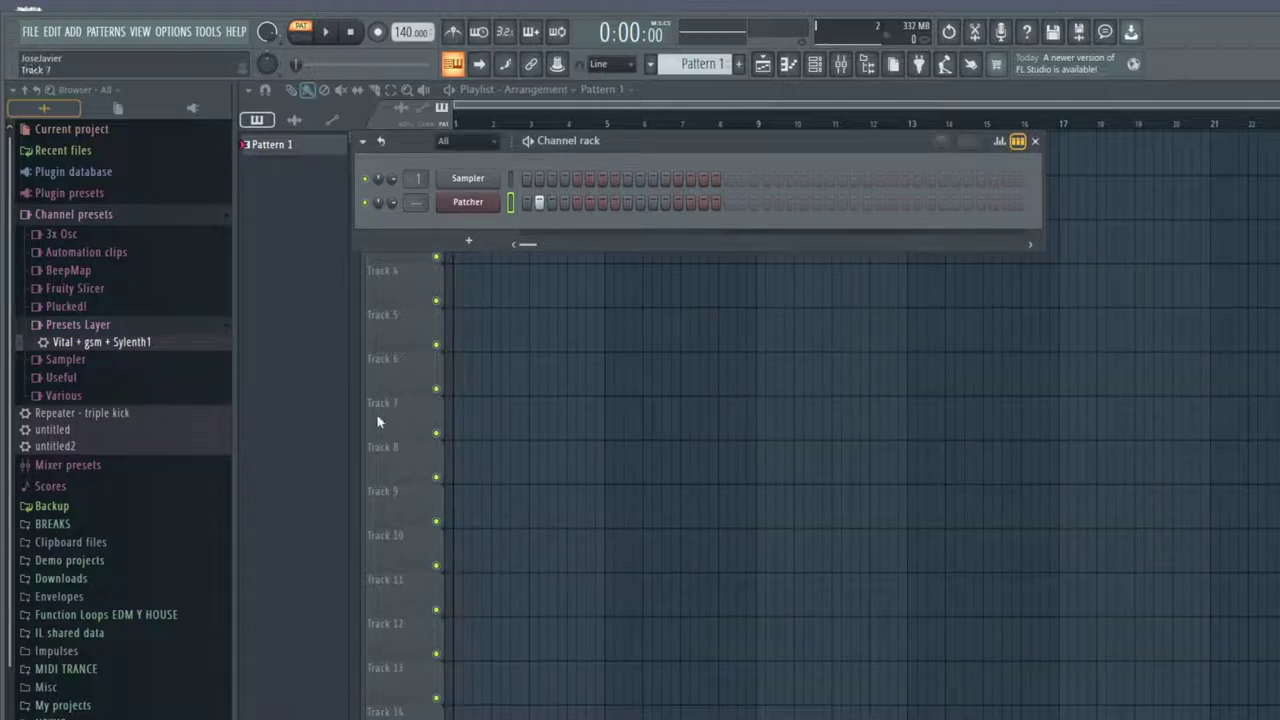
# Load the ddffdd preset from the browser's Patcher generator presets into a new channel
pyautogui.click(104, 194)
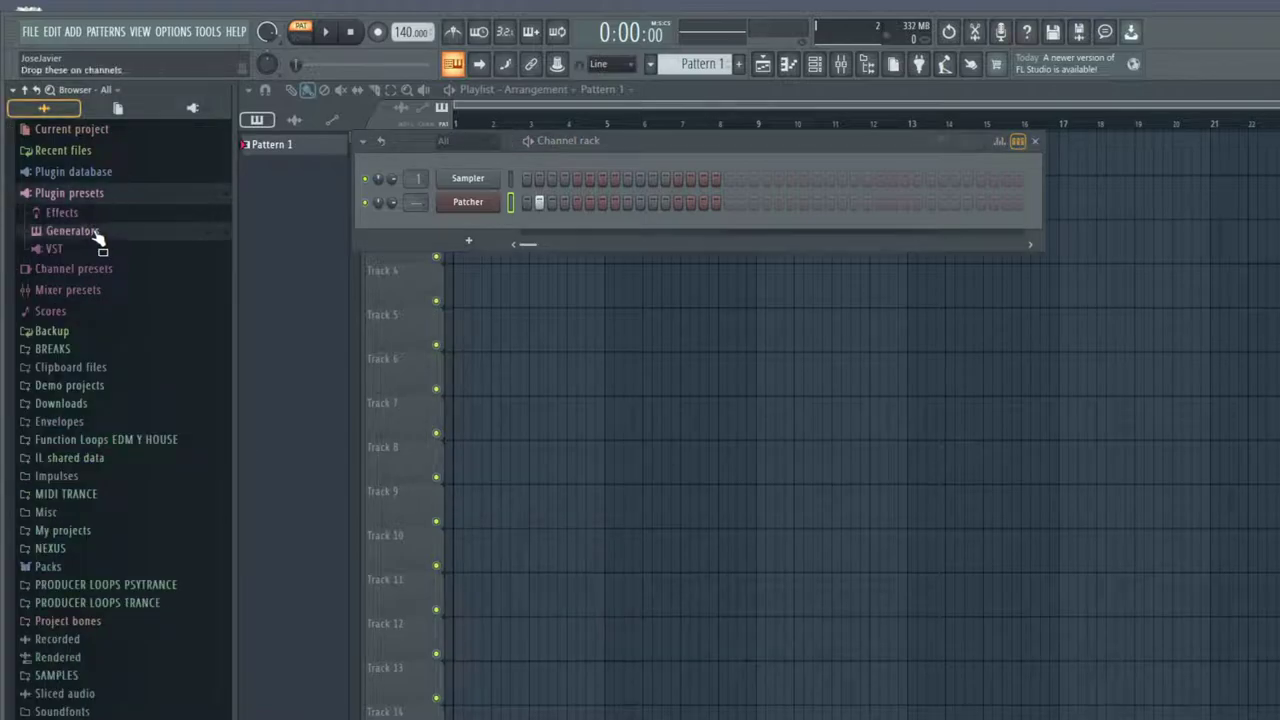
pyautogui.click(95, 231)
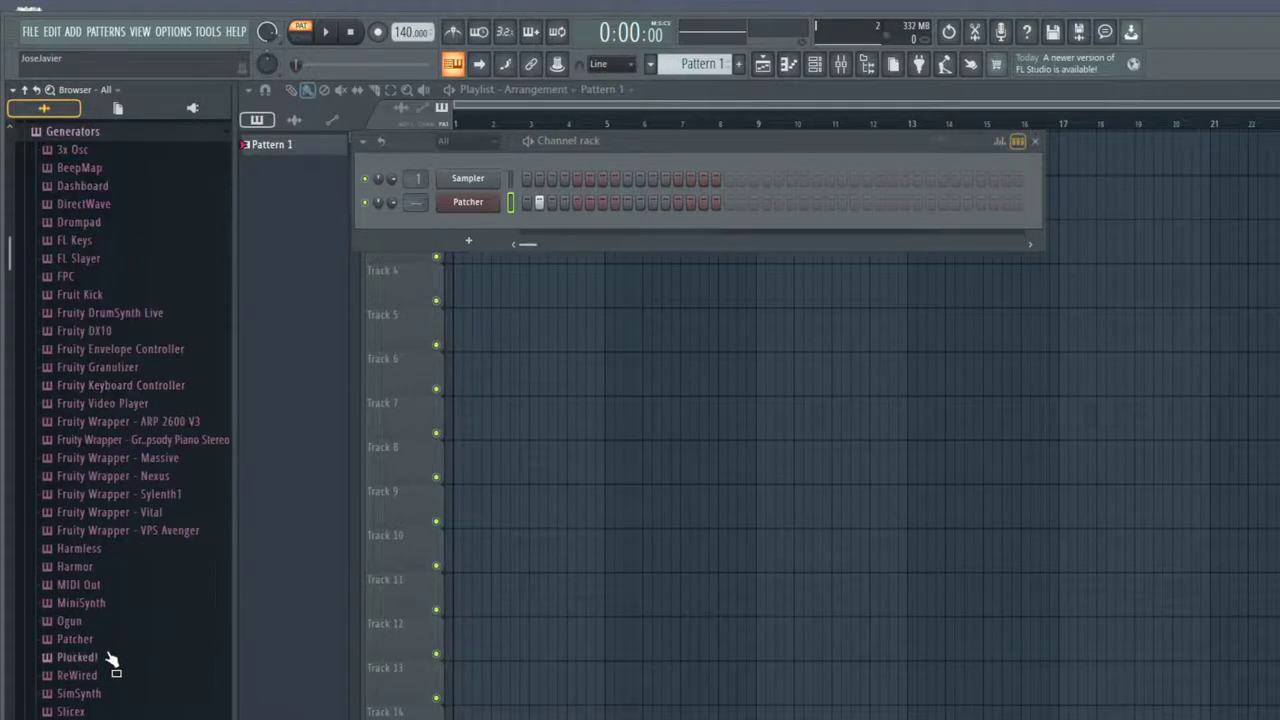
pyautogui.click(104, 651)
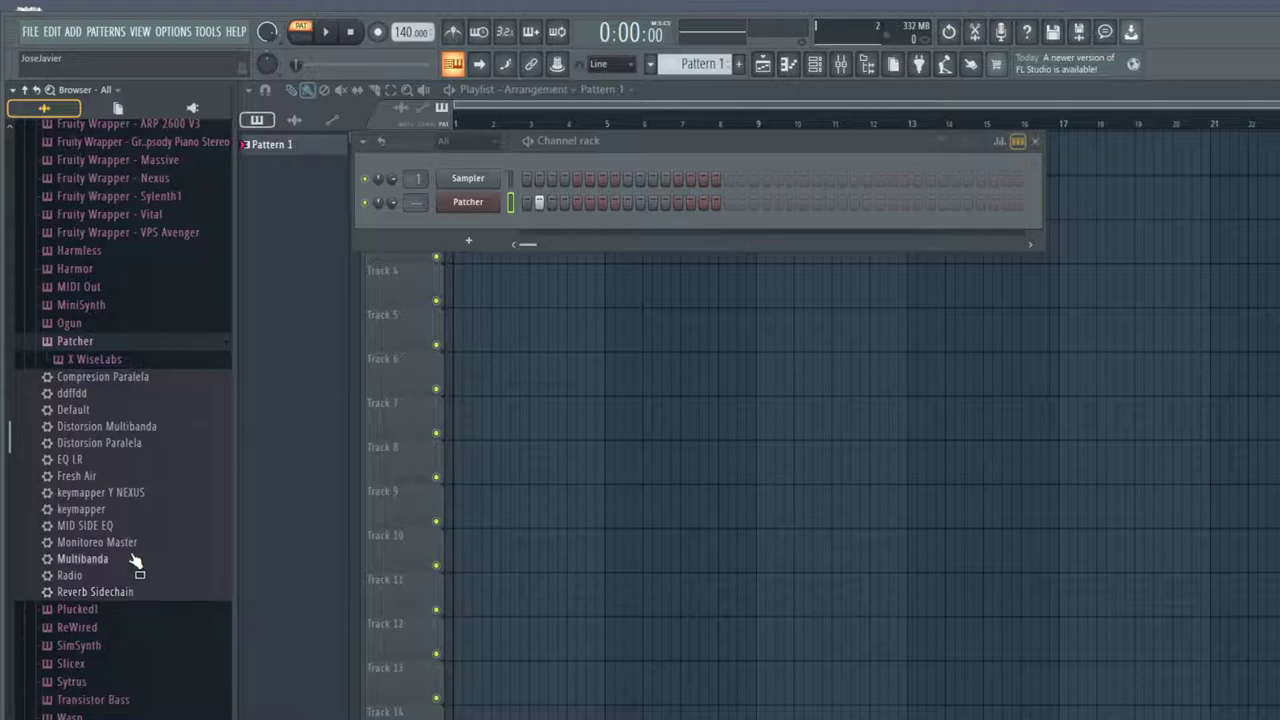
pyautogui.click(86, 396)
pyautogui.rightClick(86, 396)
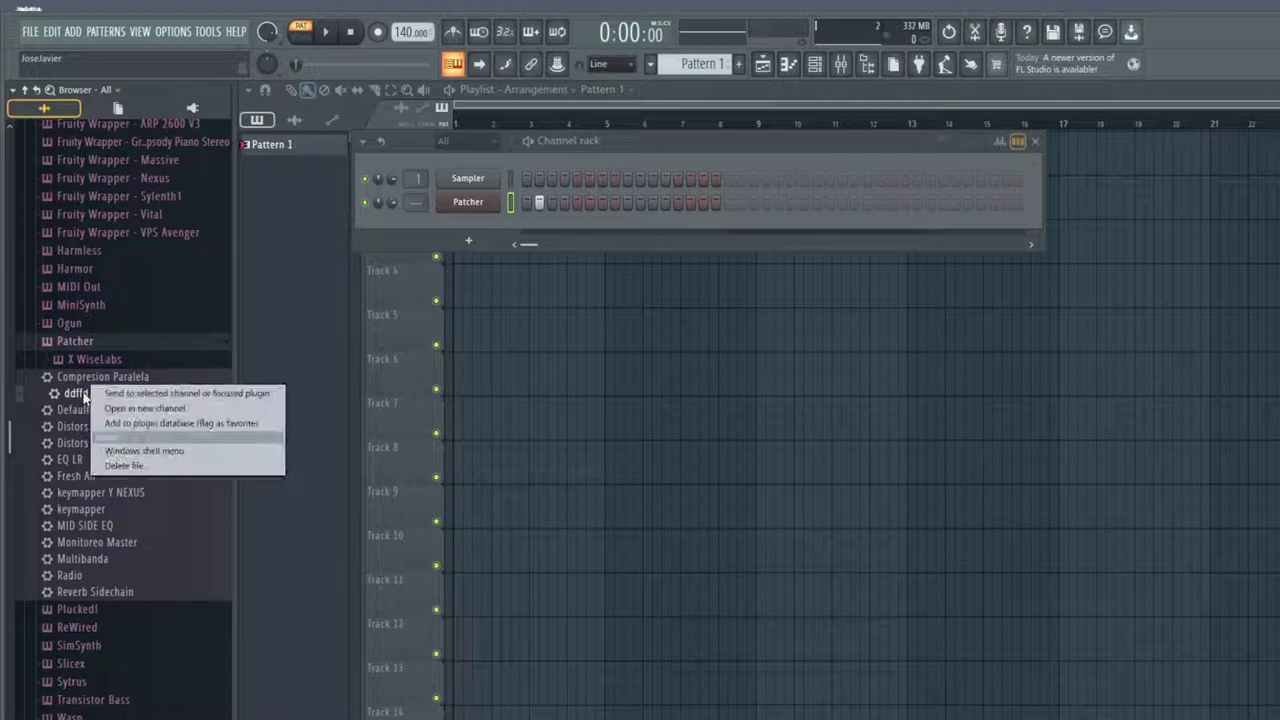
pyautogui.click(150, 419)
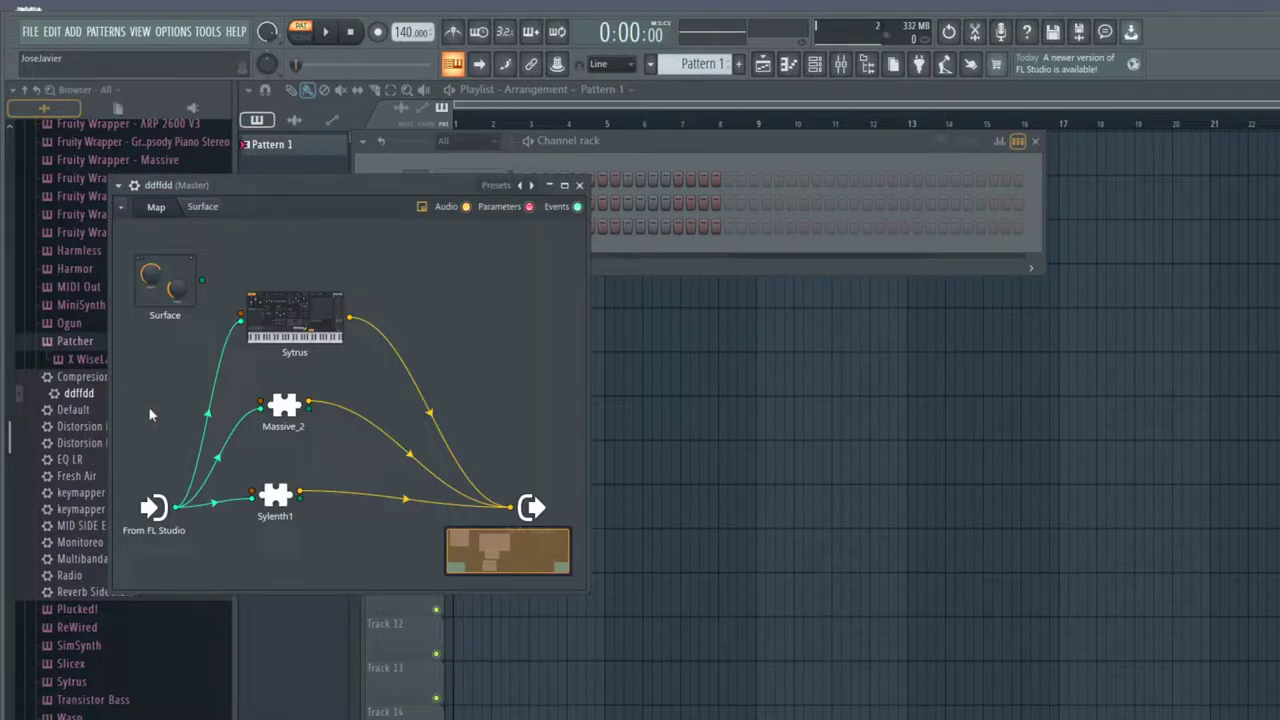